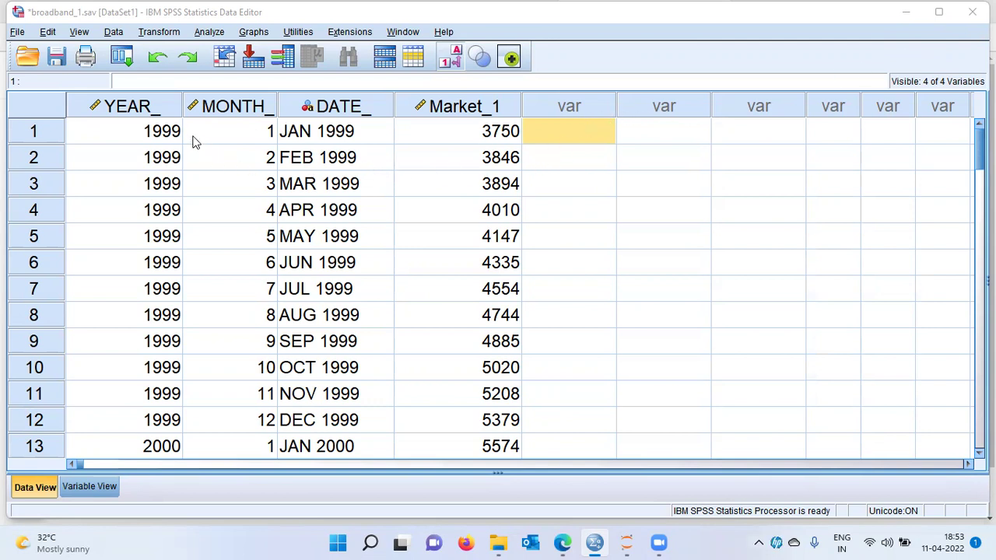
Step: Examine the YEAR_, MONTH_, DATE_ and Market_1 columns of the broadband dataset
{"action": "left_click", "coordinate": [154, 108]}
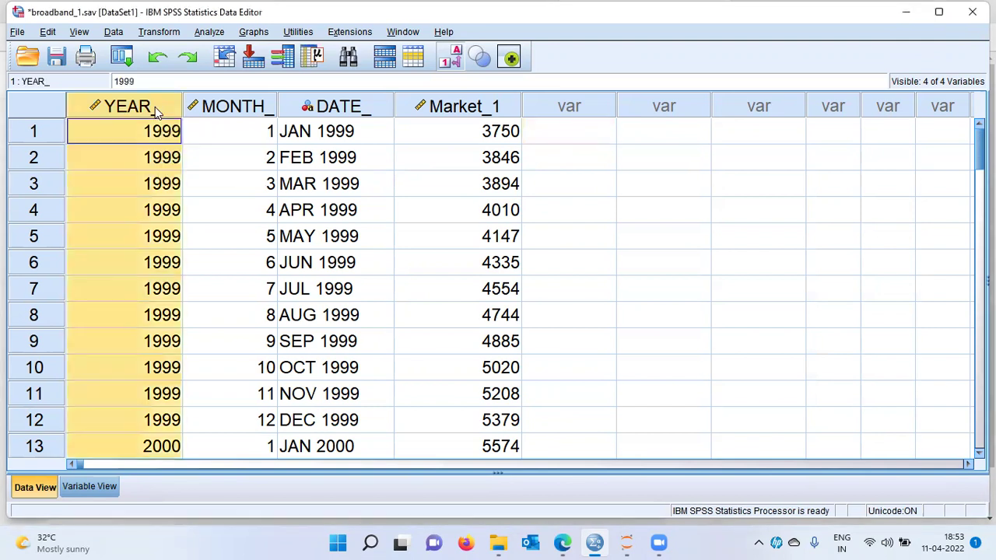
{"action": "left_click", "coordinate": [249, 106]}
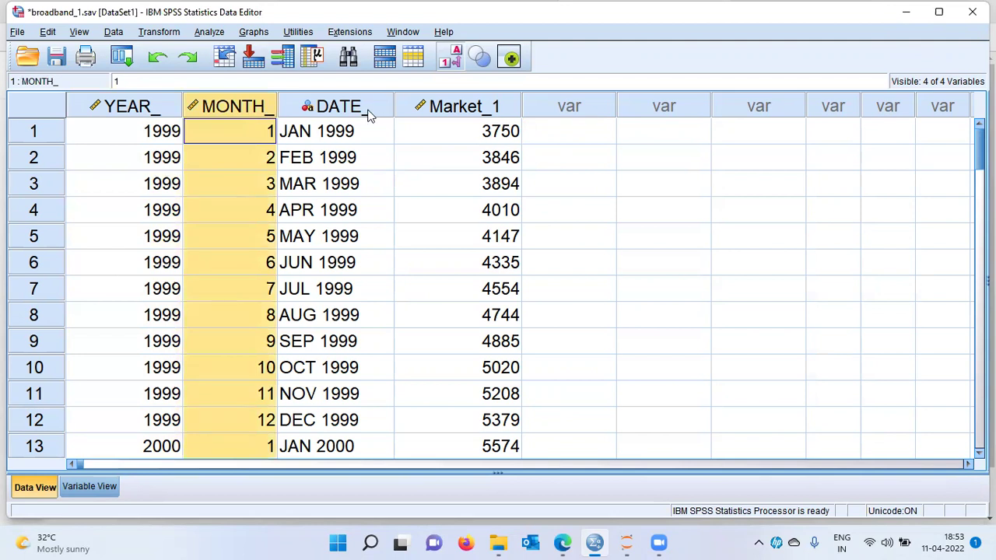
{"action": "left_click", "coordinate": [370, 113]}
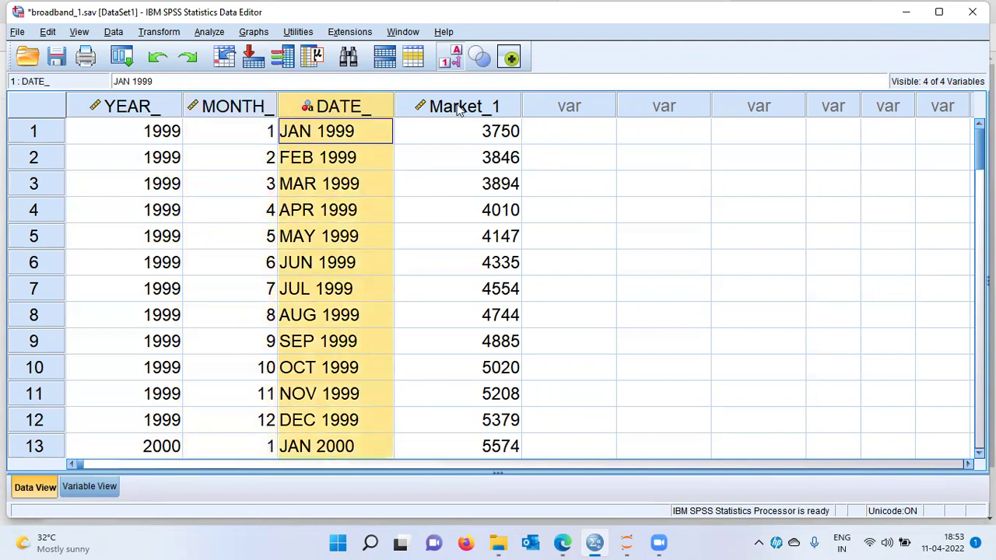
{"action": "mouse_move", "coordinate": [459, 111]}
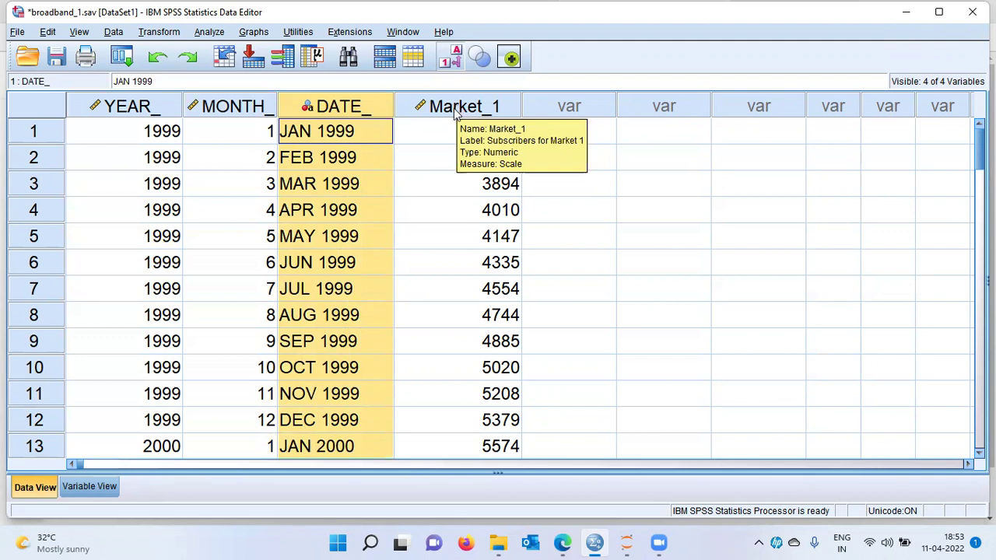
{"action": "left_click", "coordinate": [456, 109]}
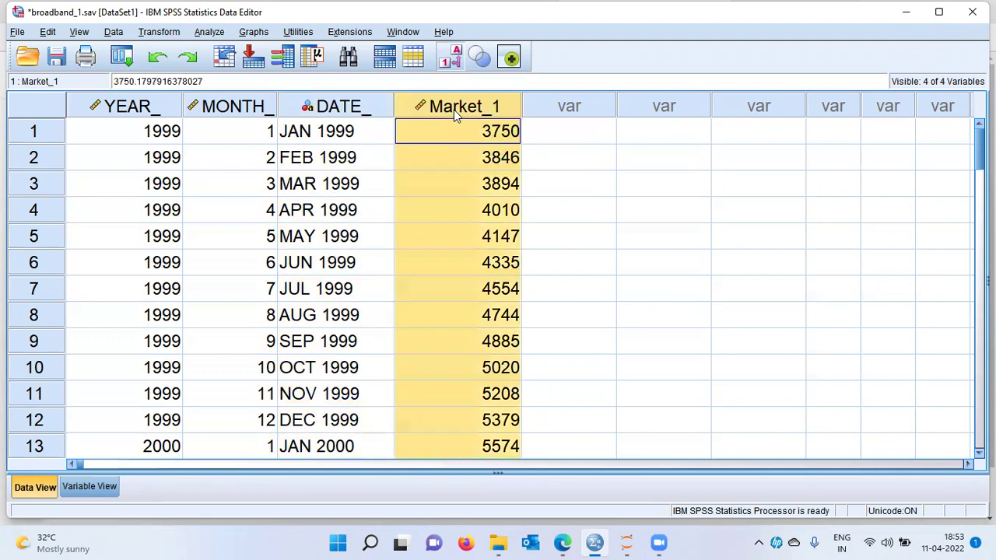
Step: Examine the first and last records of the DATE_ and Market_1 columns to see the period covered and the months lacking subscriber data
{"action": "left_click", "coordinate": [330, 146]}
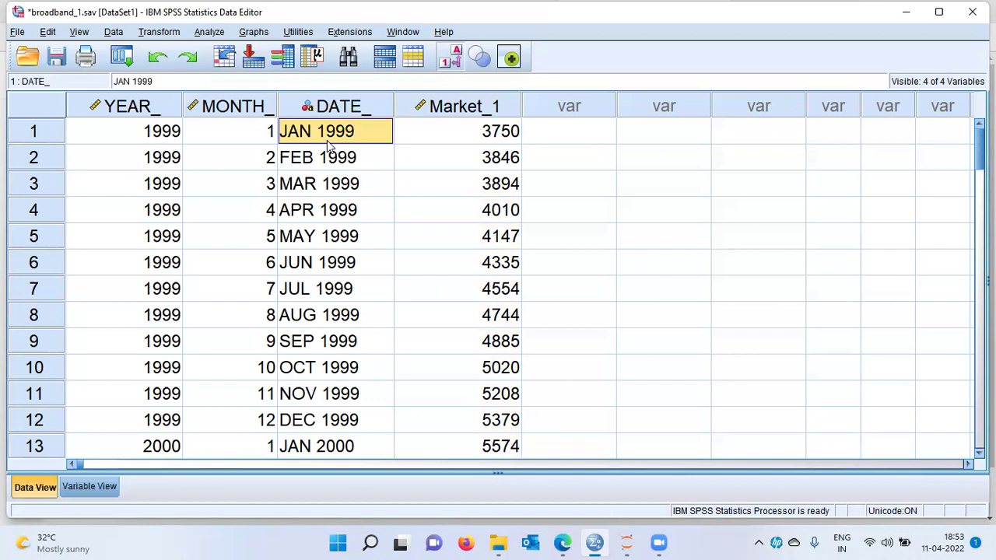
{"action": "key", "text": "ctrl+Down"}
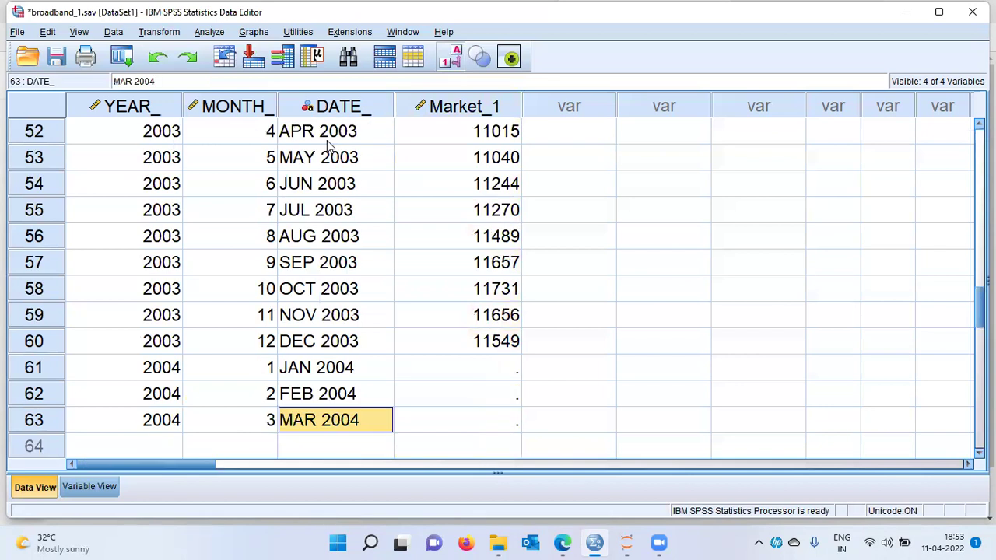
{"action": "left_click", "coordinate": [330, 348]}
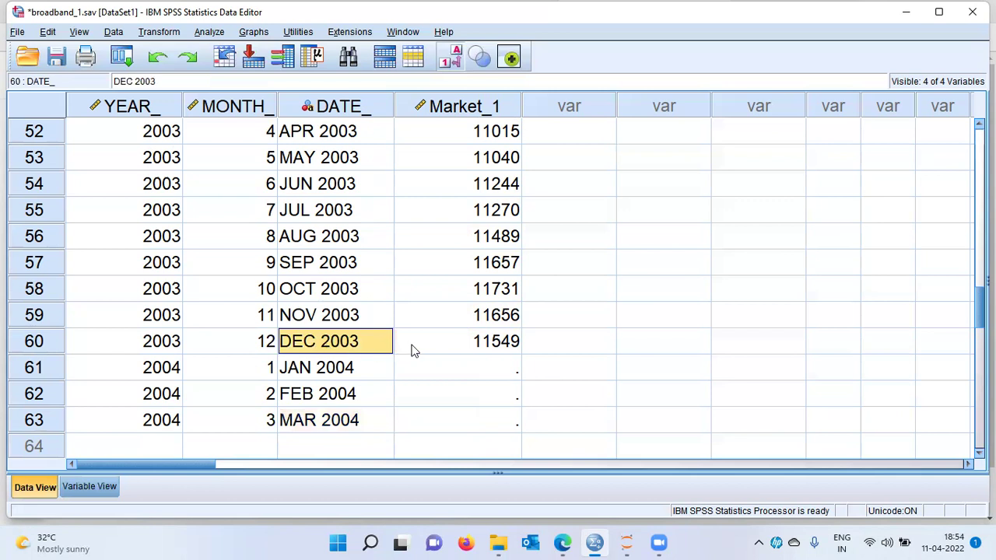
{"action": "left_click", "coordinate": [508, 349]}
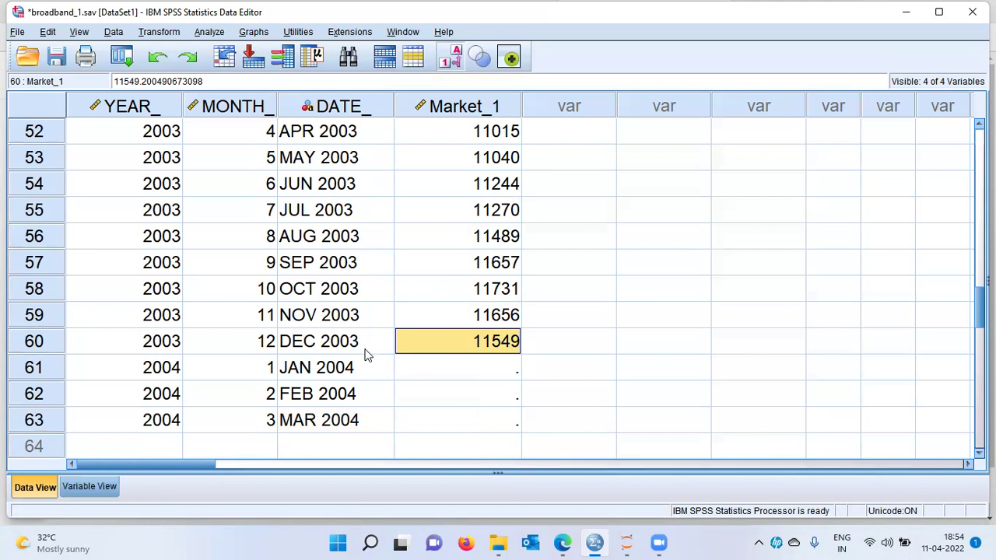
{"action": "key", "text": "ctrl+Up"}
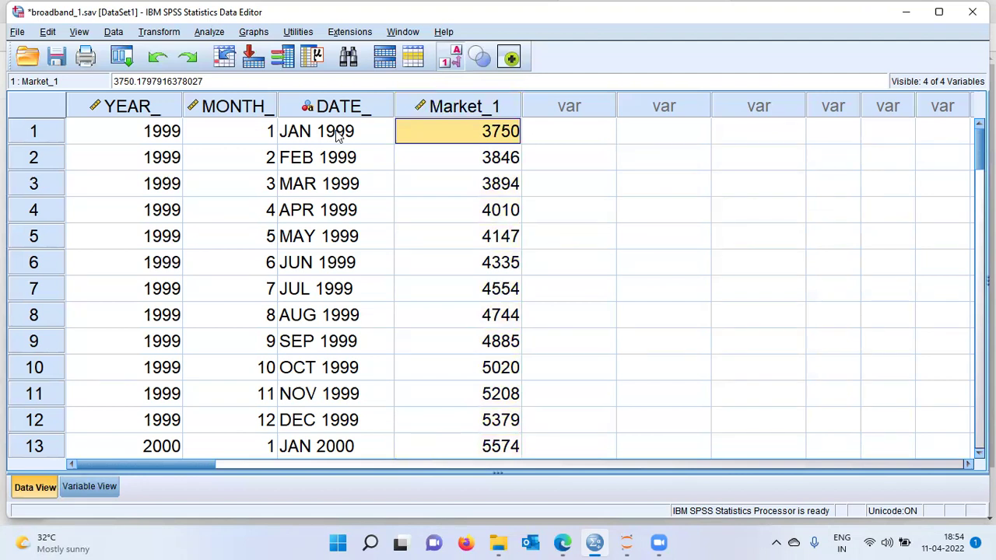
{"action": "key", "text": "ctrl+Down"}
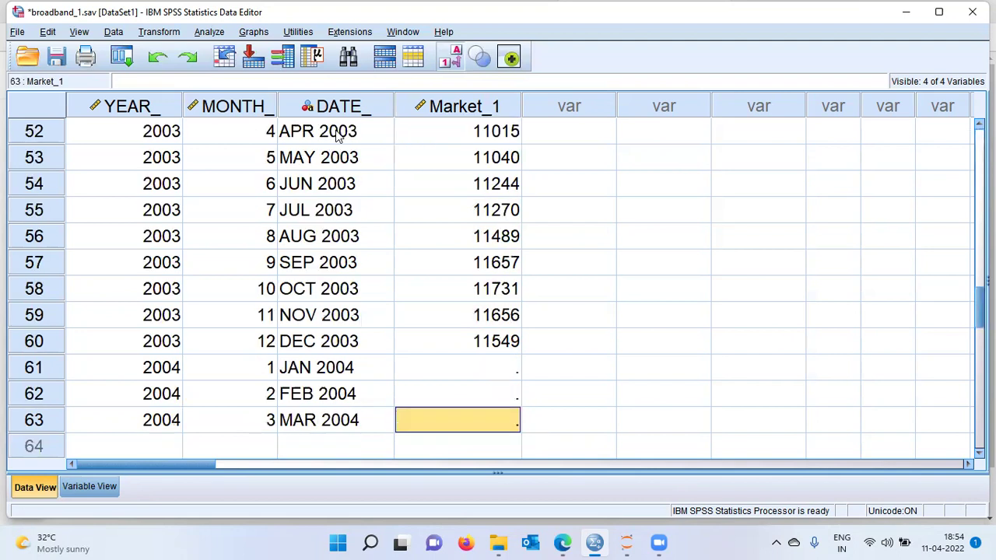
{"action": "key", "text": "Up"}
{"action": "key", "text": "Up"}
{"action": "key", "text": "Up"}
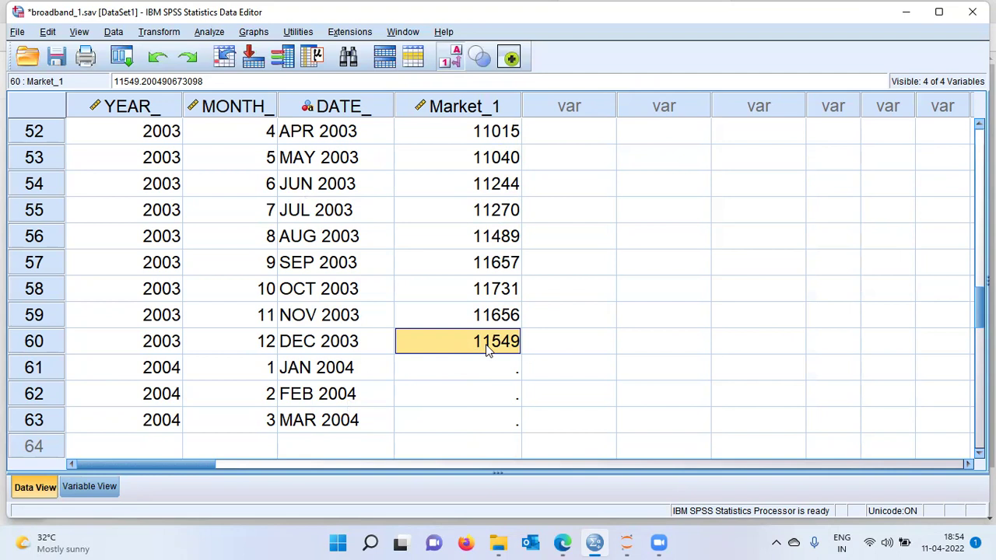
{"action": "key", "text": "ctrl+Up"}
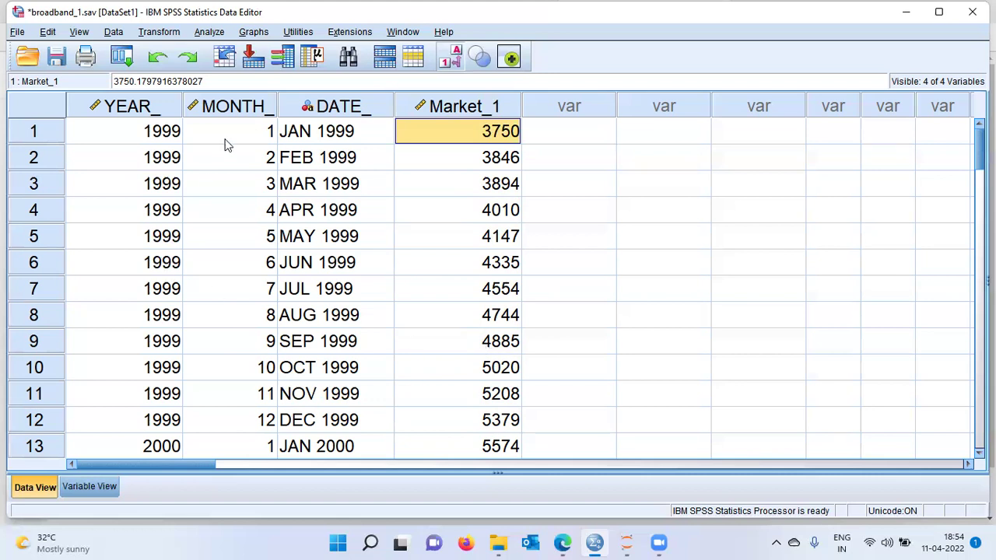
Step: Generate a sequence chart from reset settings, with Subscribers for Market 1 as the variable and Date as the time axis labels
{"action": "left_click", "coordinate": [220, 36]}
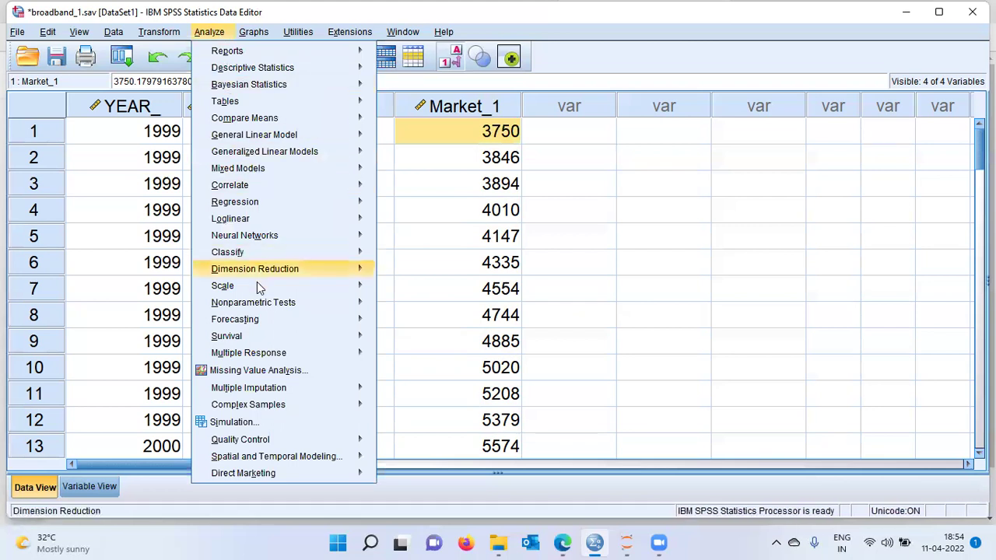
{"action": "mouse_move", "coordinate": [273, 325]}
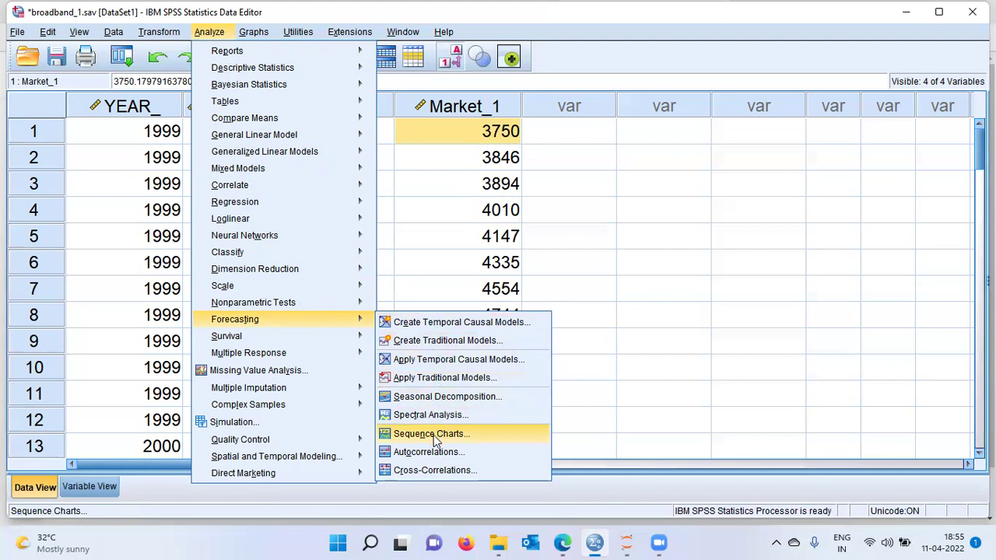
{"action": "left_click", "coordinate": [455, 435]}
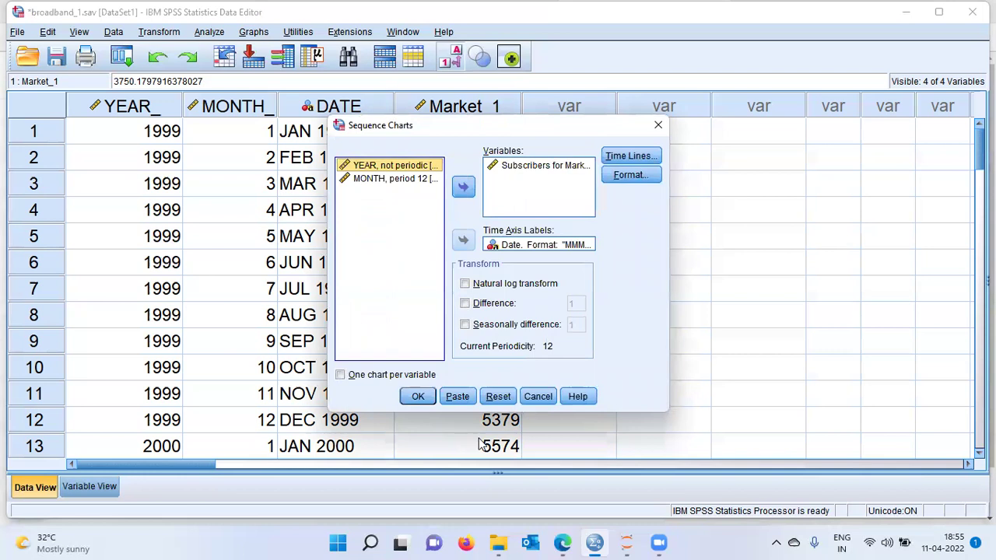
{"action": "left_click", "coordinate": [498, 398]}
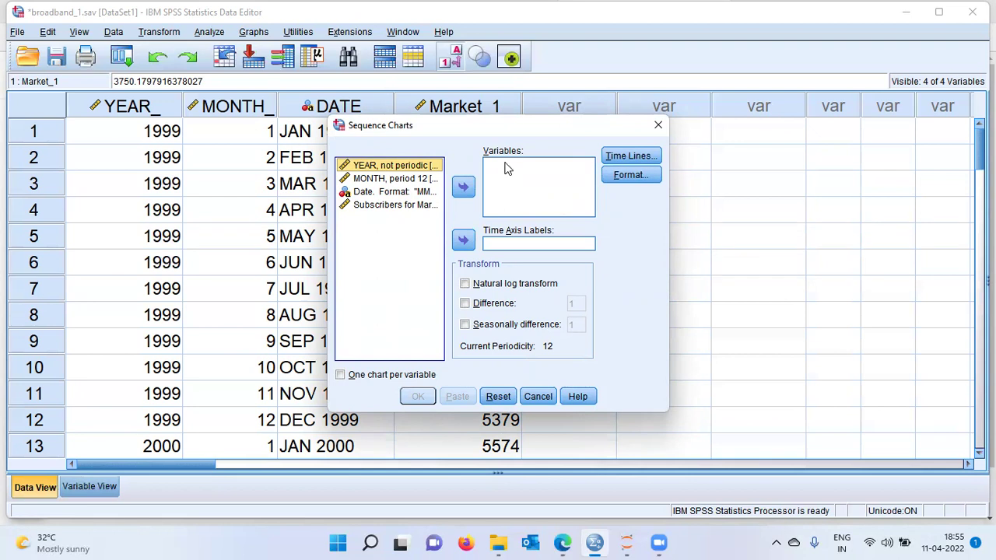
{"action": "left_click", "coordinate": [404, 208]}
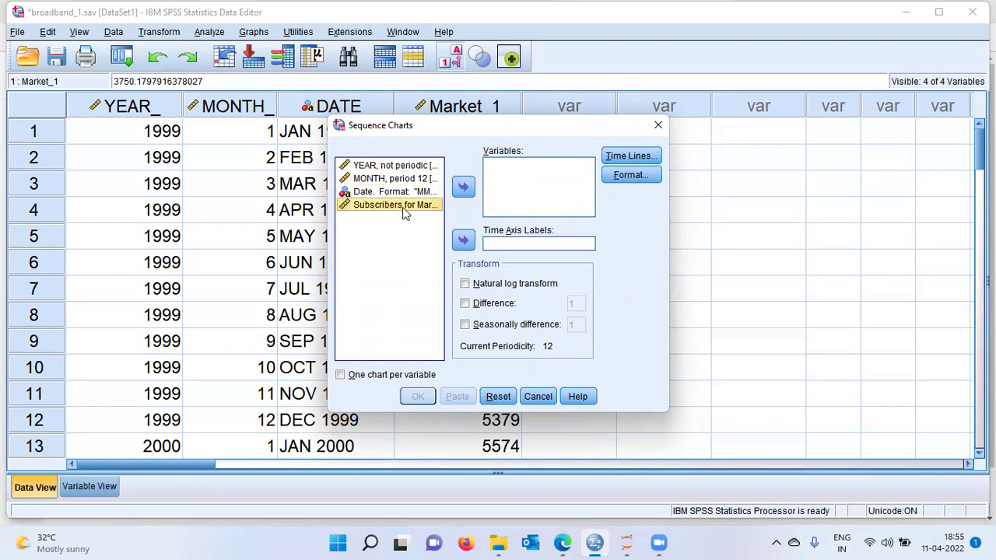
{"action": "left_click", "coordinate": [462, 189]}
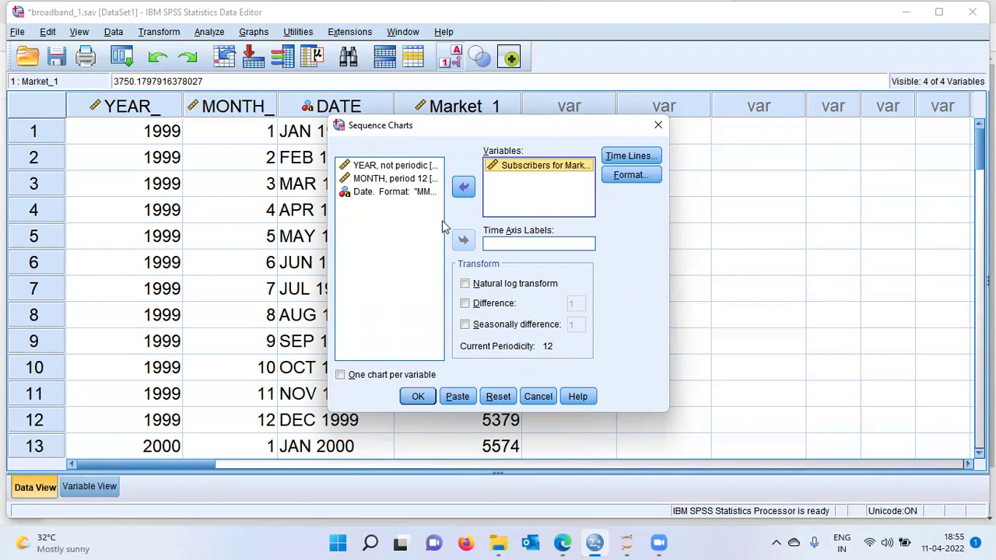
{"action": "left_click", "coordinate": [401, 193]}
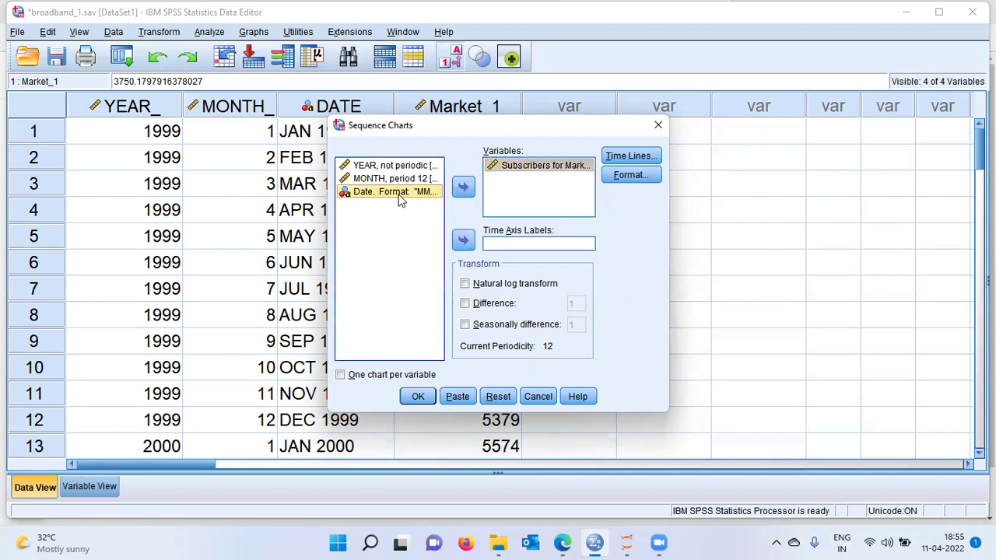
{"action": "left_click", "coordinate": [463, 240]}
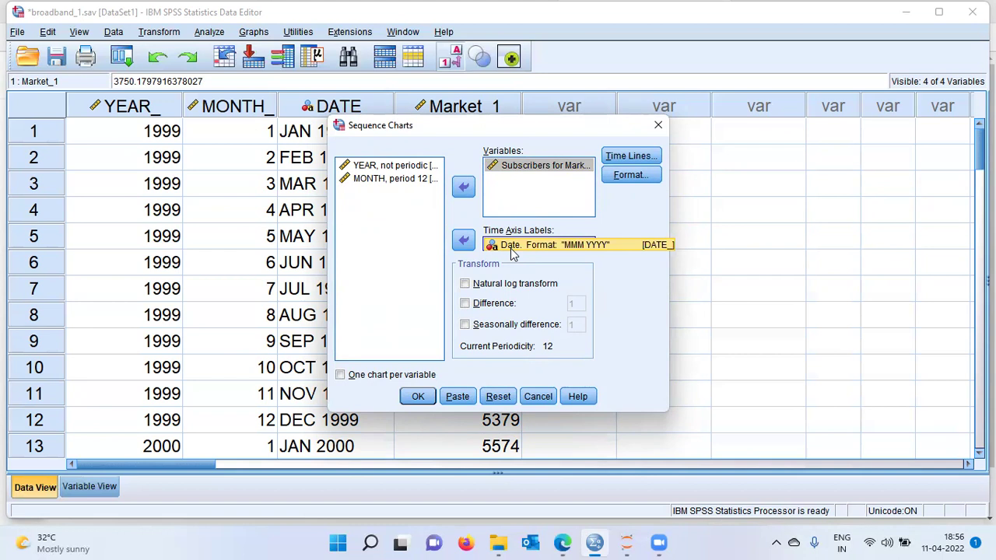
{"action": "left_click", "coordinate": [418, 397]}
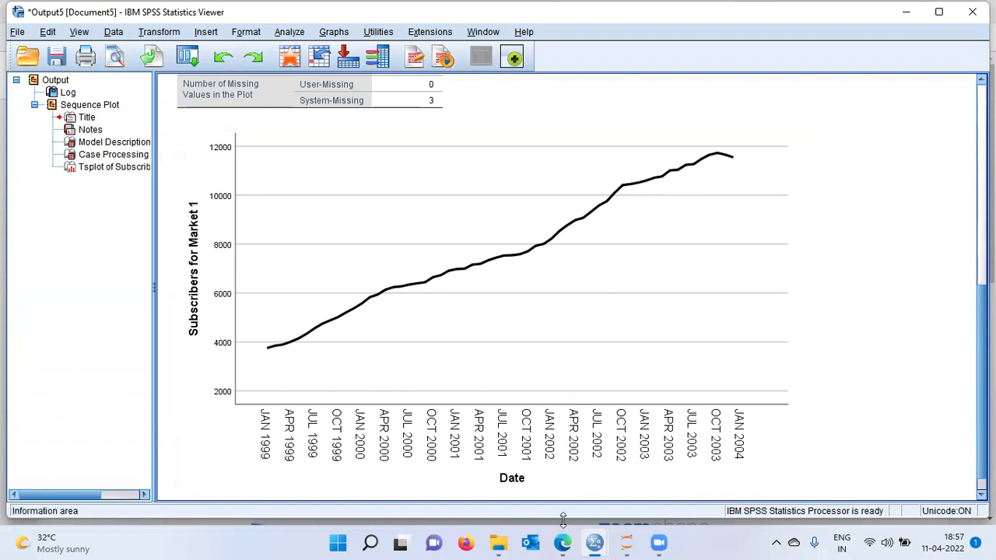
Step: Return to the broadband_1.sav data, start creating a traditional forecasting model, and reset the Time Series Modeler to its defaults
{"action": "mouse_move", "coordinate": [572, 536]}
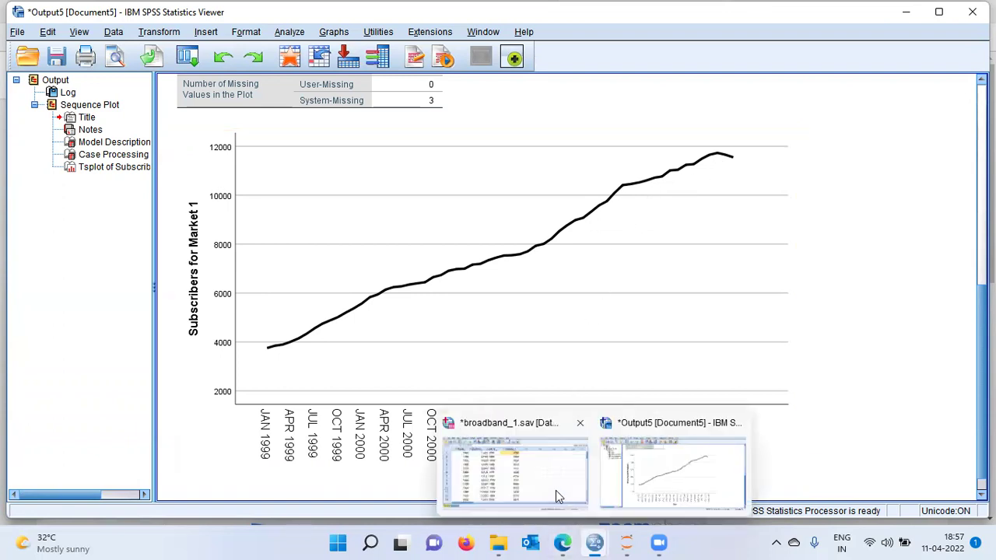
{"action": "left_click", "coordinate": [537, 470]}
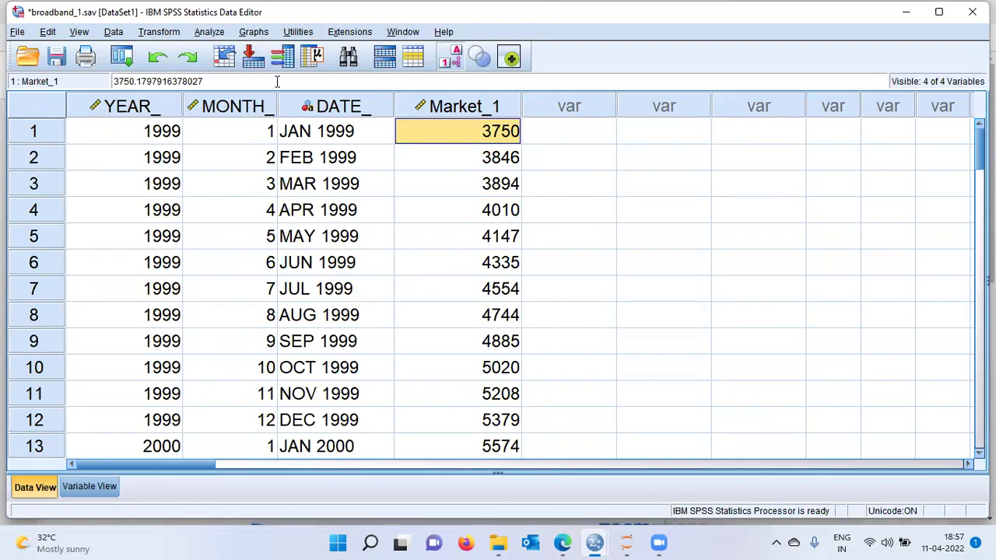
{"action": "left_click", "coordinate": [210, 32]}
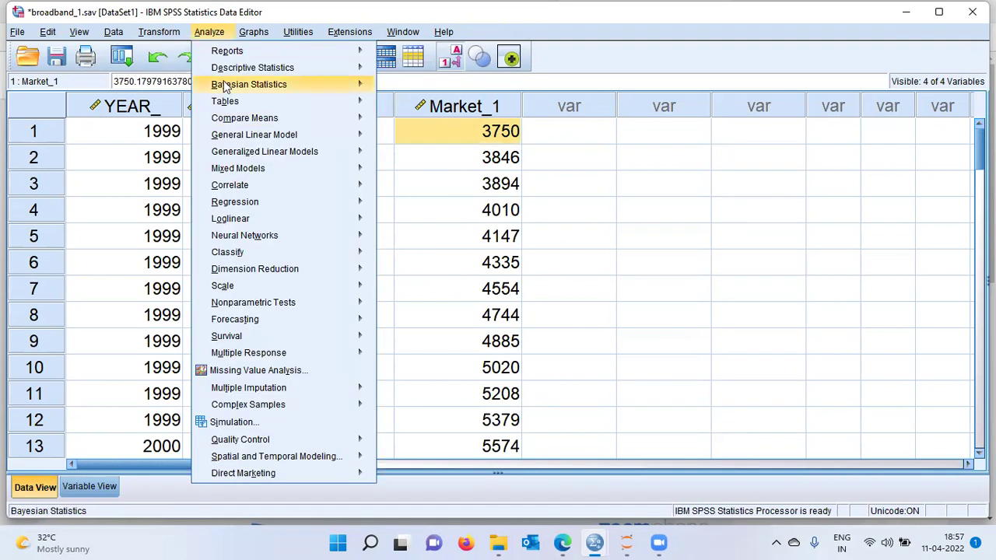
{"action": "mouse_move", "coordinate": [244, 322]}
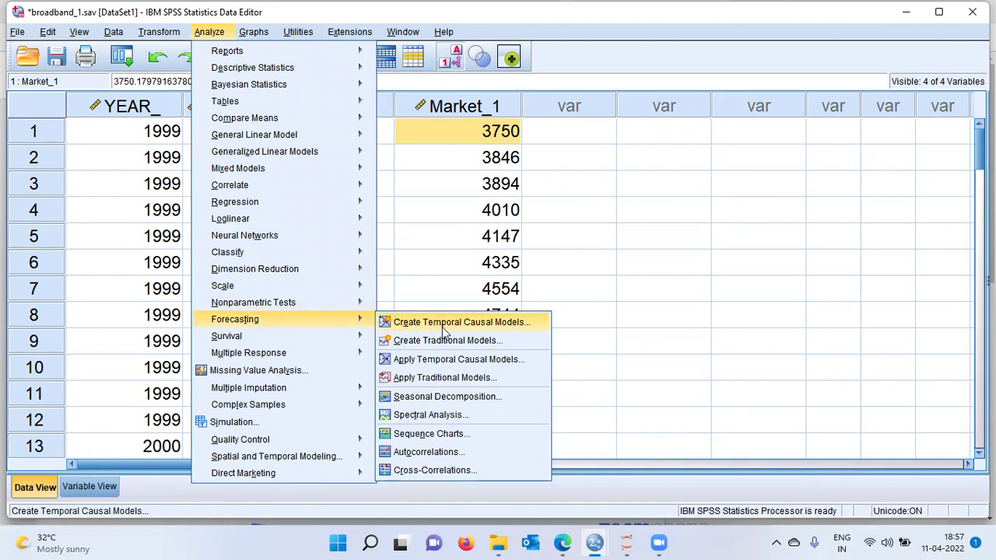
{"action": "left_click", "coordinate": [501, 342]}
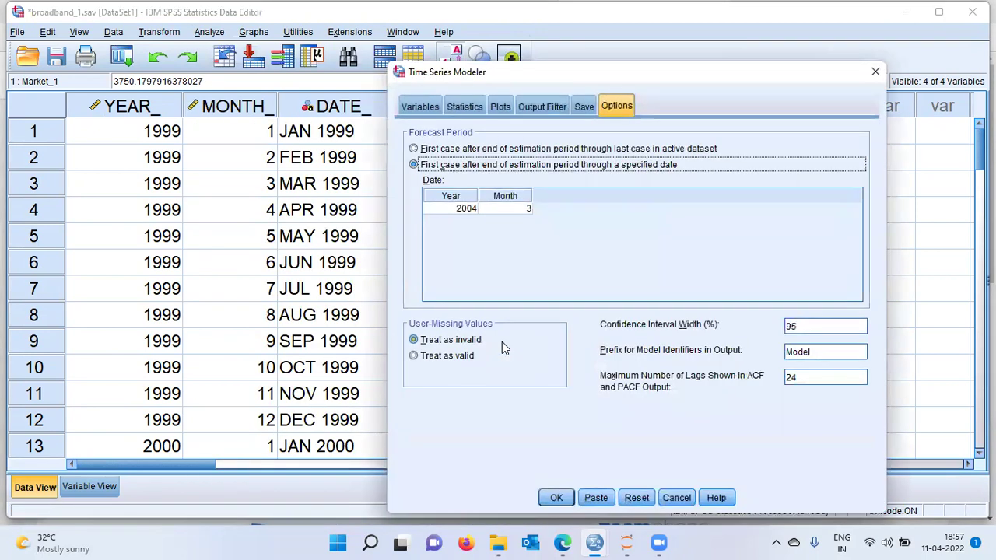
{"action": "left_click", "coordinate": [632, 498]}
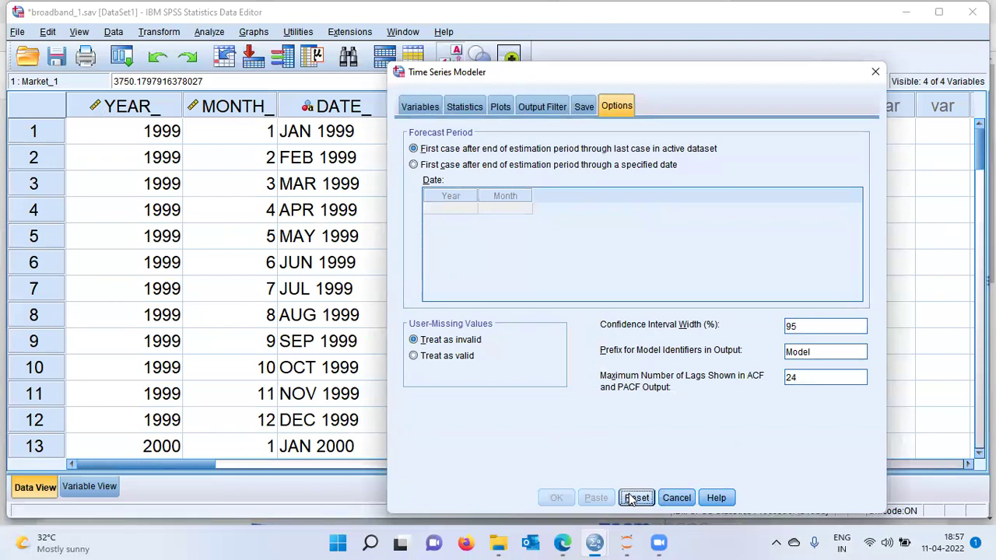
Step: Set Subscribers for Market 1 as the model's dependent variable and keep Expert Modeler as the method
{"action": "left_click", "coordinate": [424, 112]}
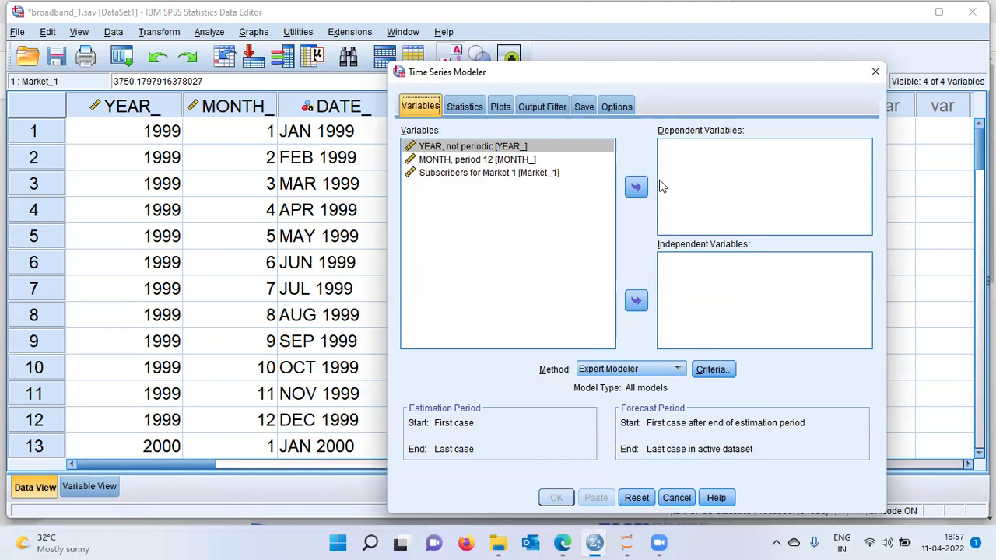
{"action": "left_click", "coordinate": [488, 178]}
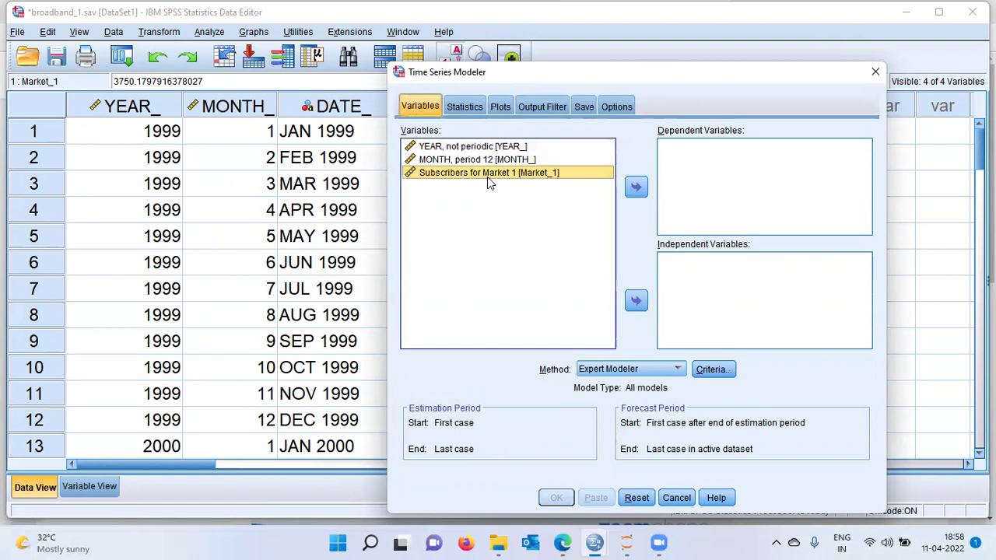
{"action": "left_click", "coordinate": [637, 187]}
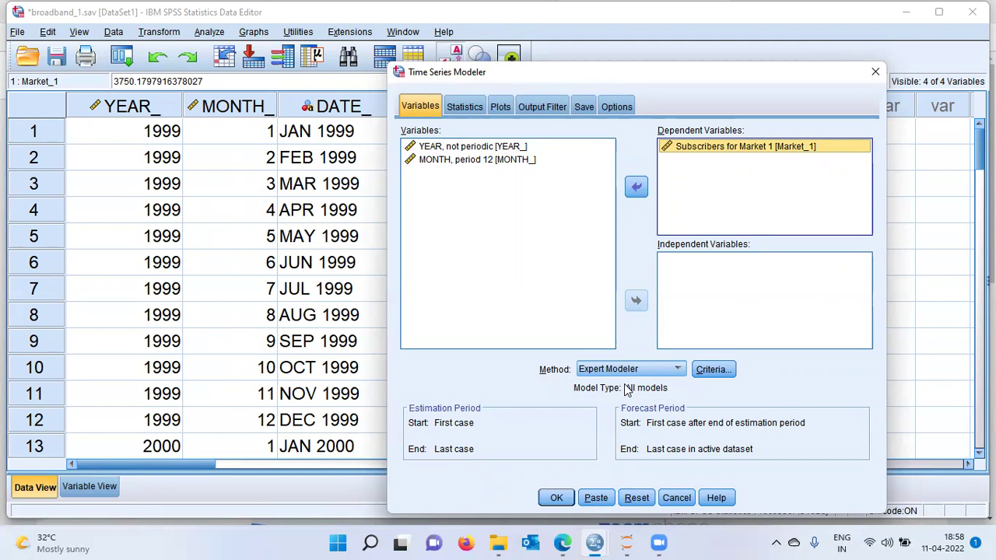
{"action": "left_click", "coordinate": [676, 370]}
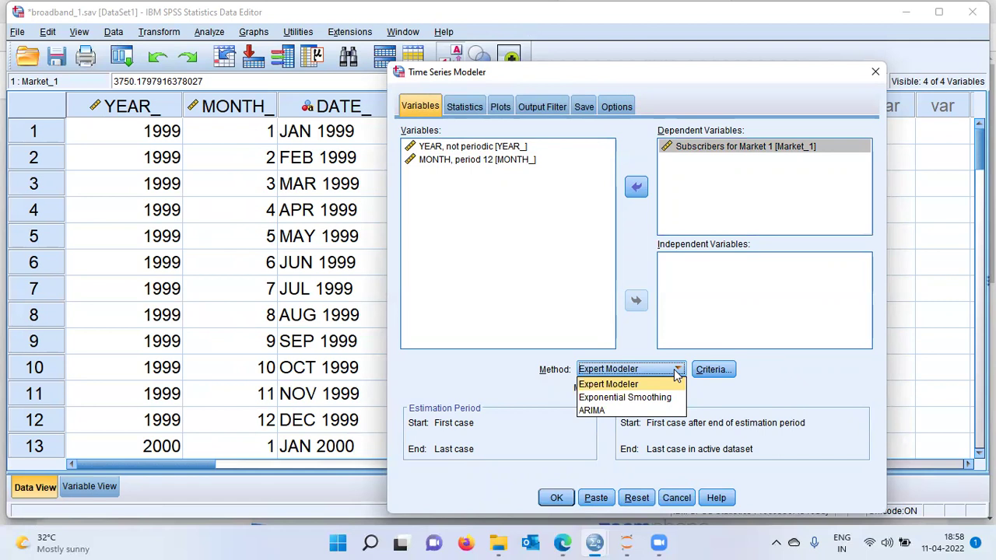
{"action": "left_click", "coordinate": [629, 383]}
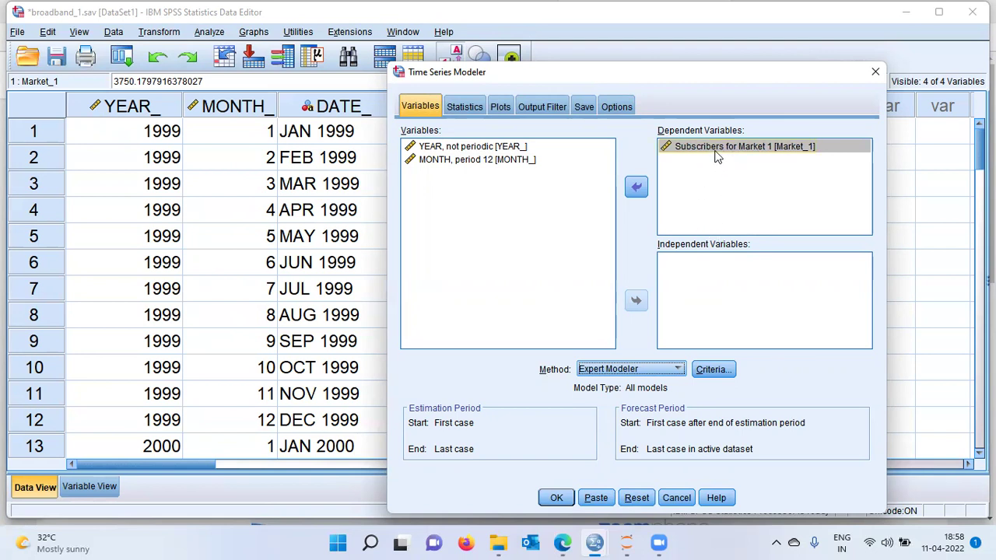
Step: Set the model to save Predicted Values, Lower Confidence Limits and Upper Confidence Limits as new variables with their default name prefixes
{"action": "left_click", "coordinate": [586, 109]}
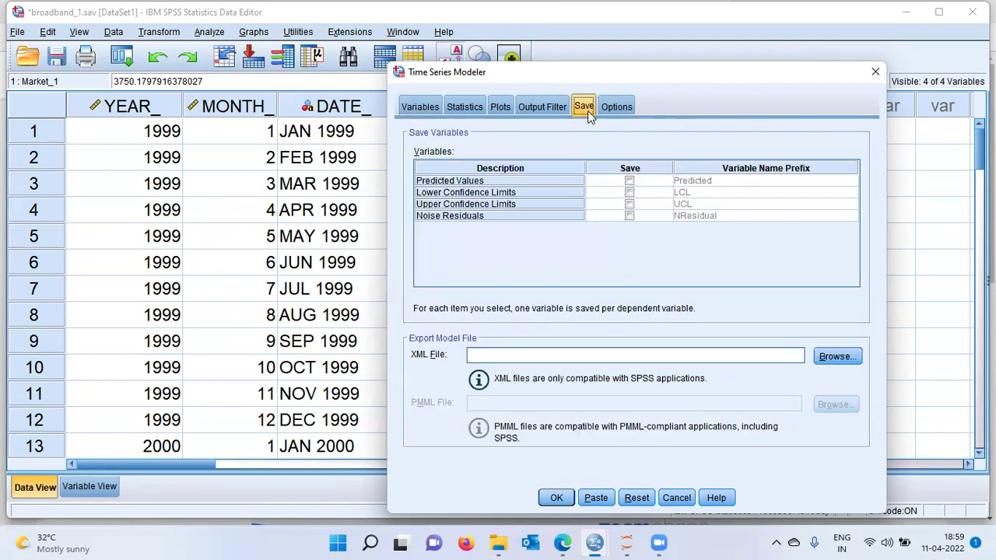
{"action": "left_click", "coordinate": [629, 182]}
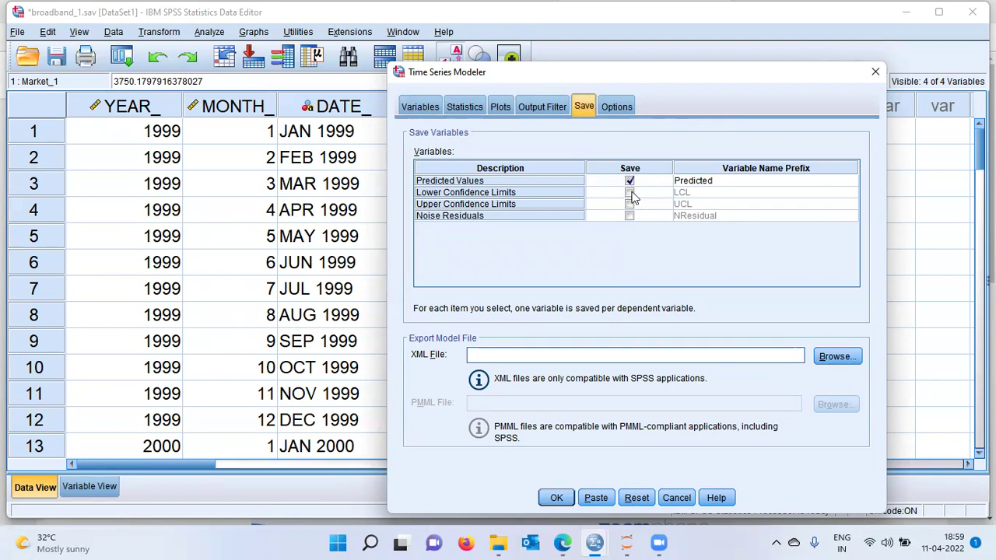
{"action": "left_click", "coordinate": [631, 193]}
{"action": "left_click", "coordinate": [631, 205]}
{"action": "left_click_drag", "start_coordinate": [720, 88], "coordinate": [702, 165]}
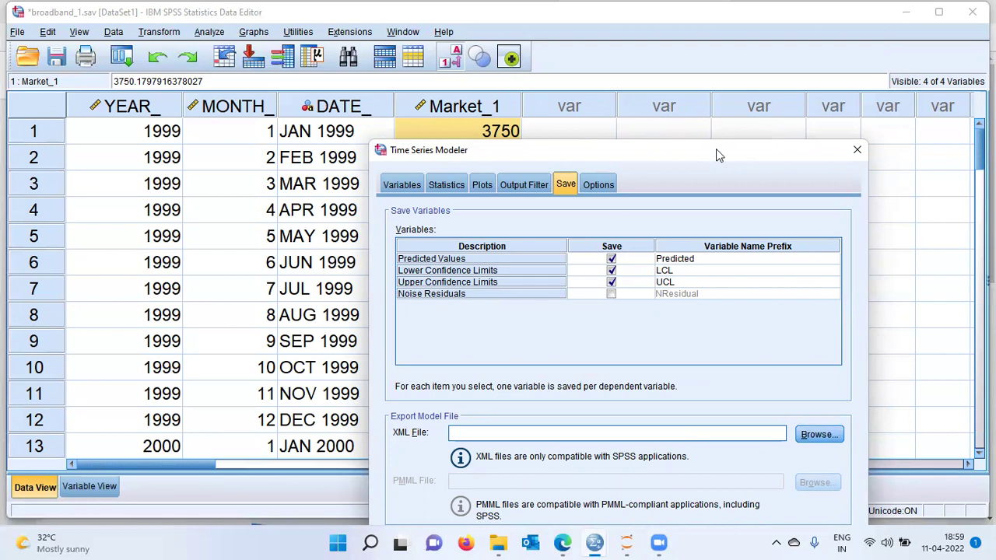
{"action": "left_click_drag", "start_coordinate": [716, 149], "coordinate": [685, 62]}
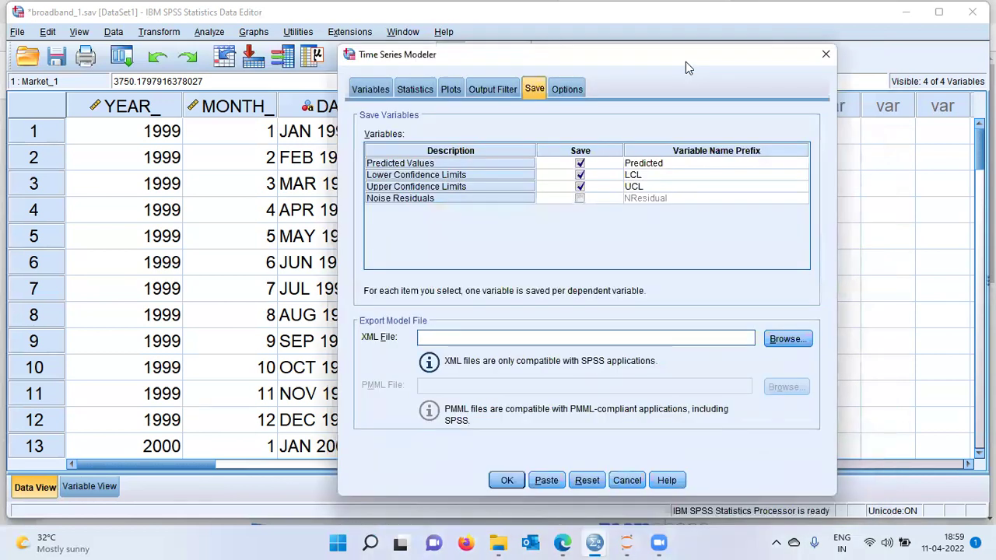
Step: Set the forecast period to run through a specified date, year 2004 and month 3, and run the Time Series Modeler
{"action": "left_click", "coordinate": [575, 93]}
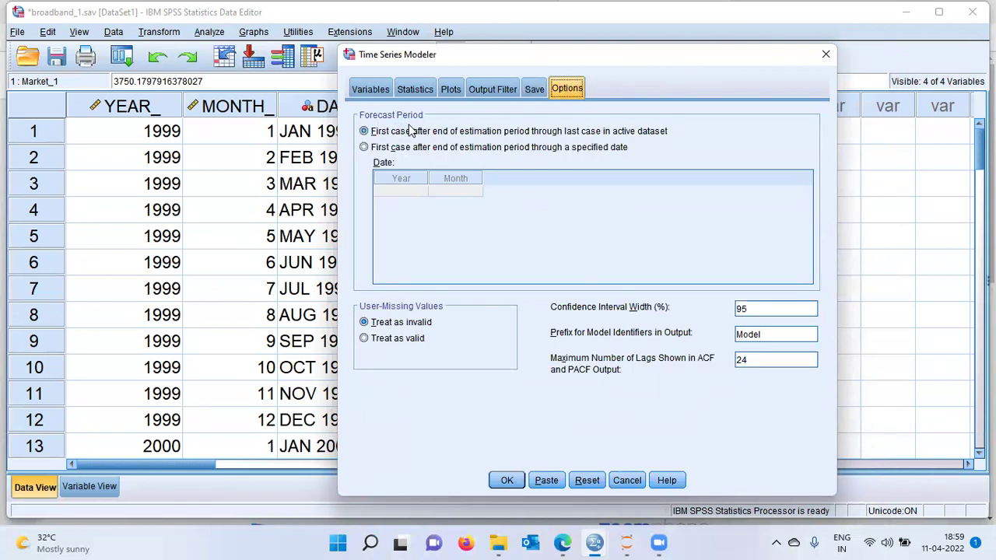
{"action": "left_click", "coordinate": [365, 148]}
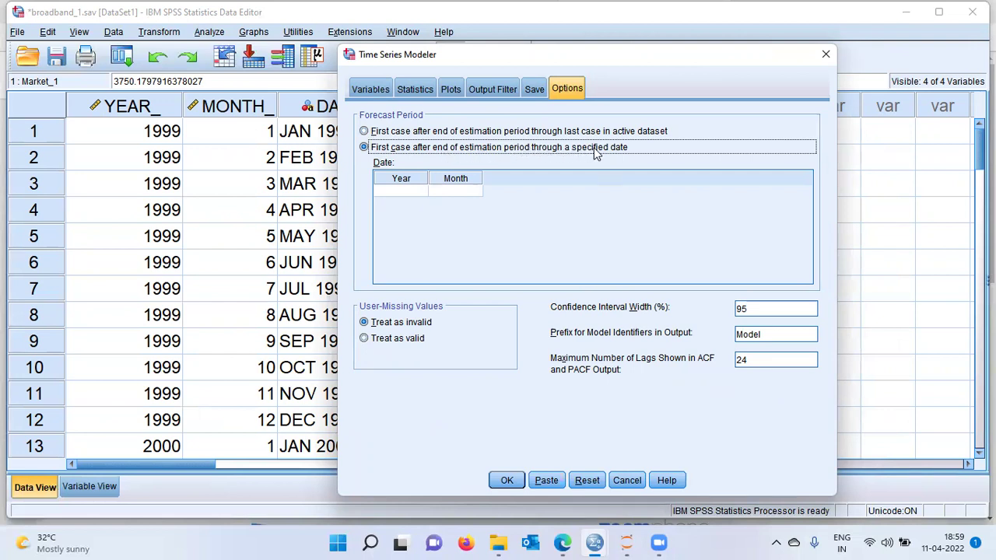
{"action": "left_click", "coordinate": [404, 193]}
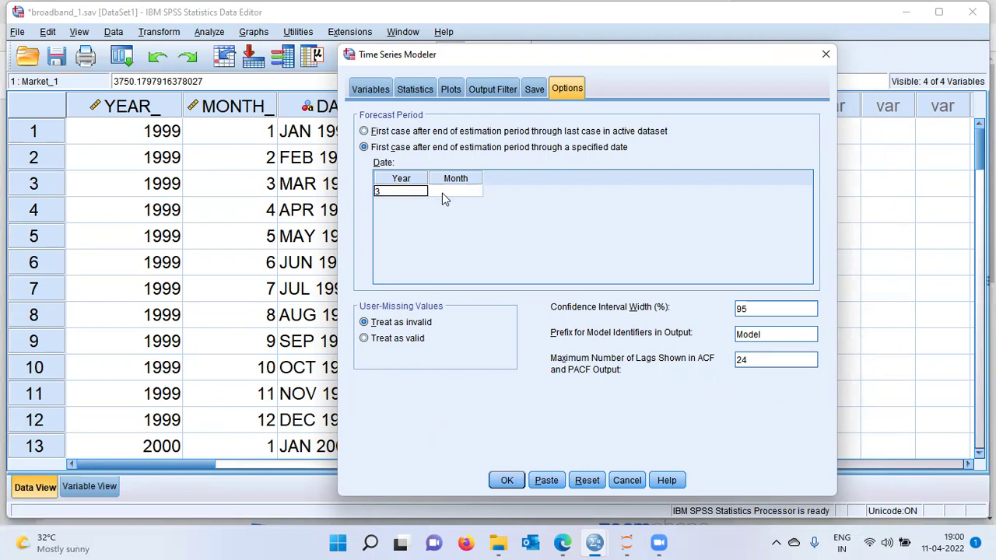
{"action": "key", "text": "BackSpace"}
{"action": "type", "text": "2004"}
{"action": "left_click", "coordinate": [468, 193]}
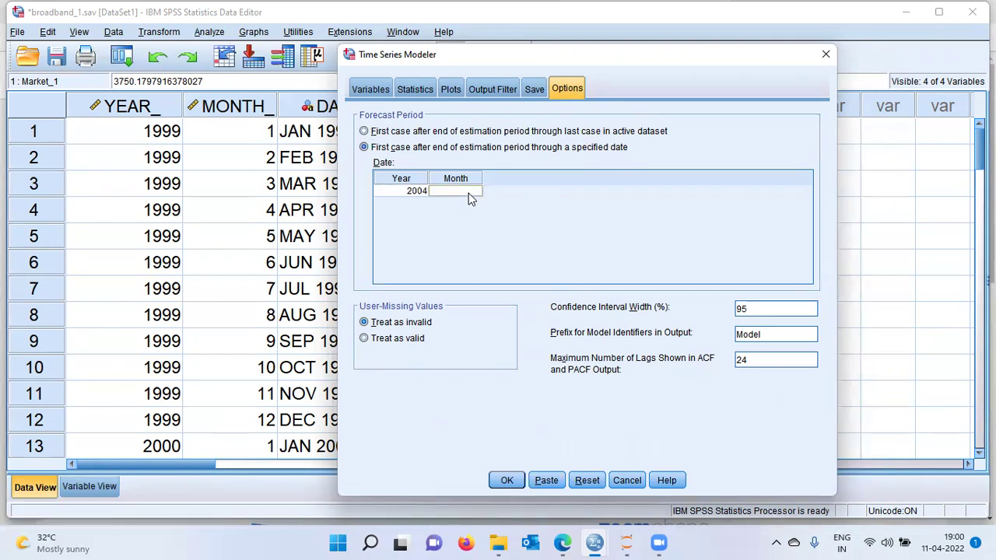
{"action": "left_click", "coordinate": [468, 193]}
{"action": "type", "text": "3"}
{"action": "left_click", "coordinate": [402, 196]}
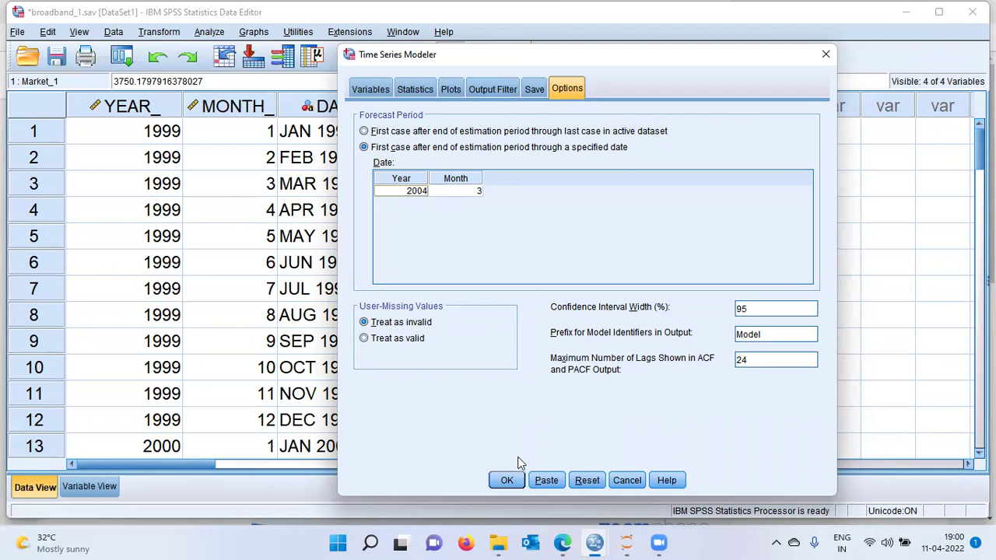
{"action": "left_click", "coordinate": [509, 478]}
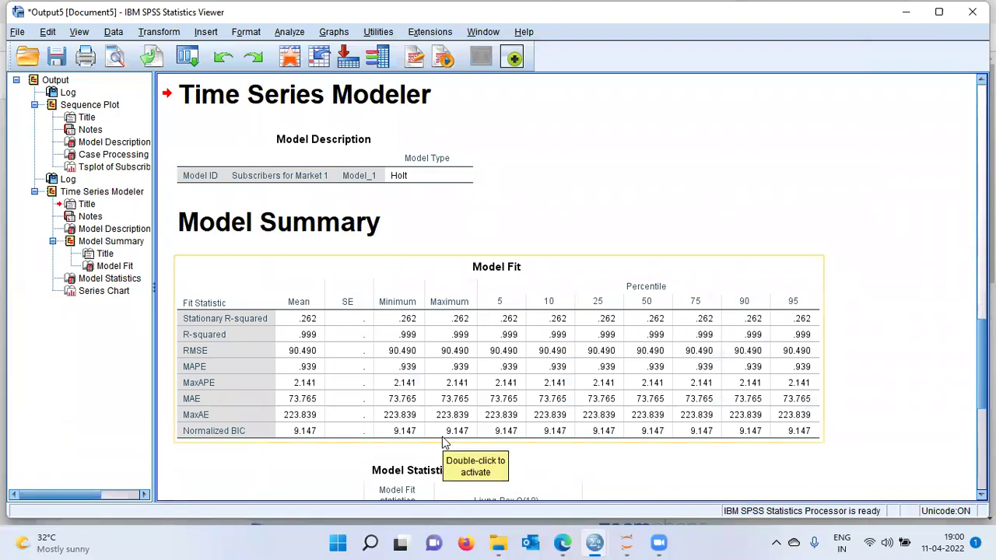
Step: Review the Model Description and Model Fit tables alongside the subscriber sequence chart and the forecast chart in the output
{"action": "left_click", "coordinate": [396, 176]}
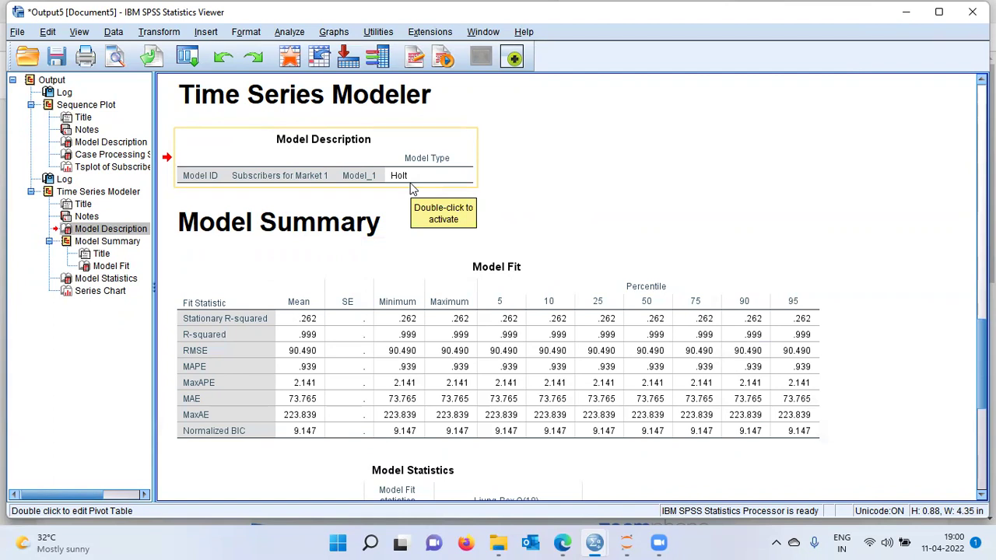
{"action": "left_click", "coordinate": [498, 185]}
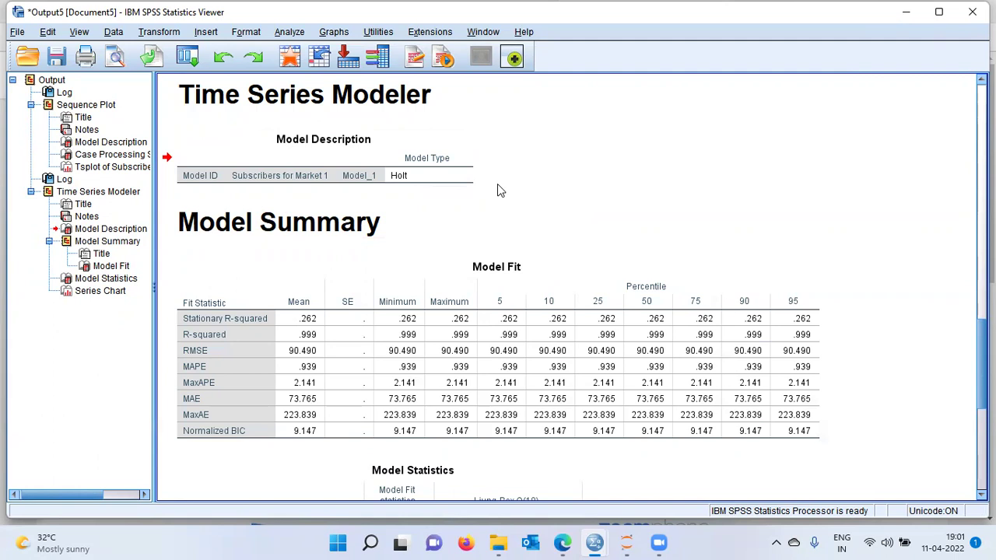
{"action": "left_click", "coordinate": [474, 325]}
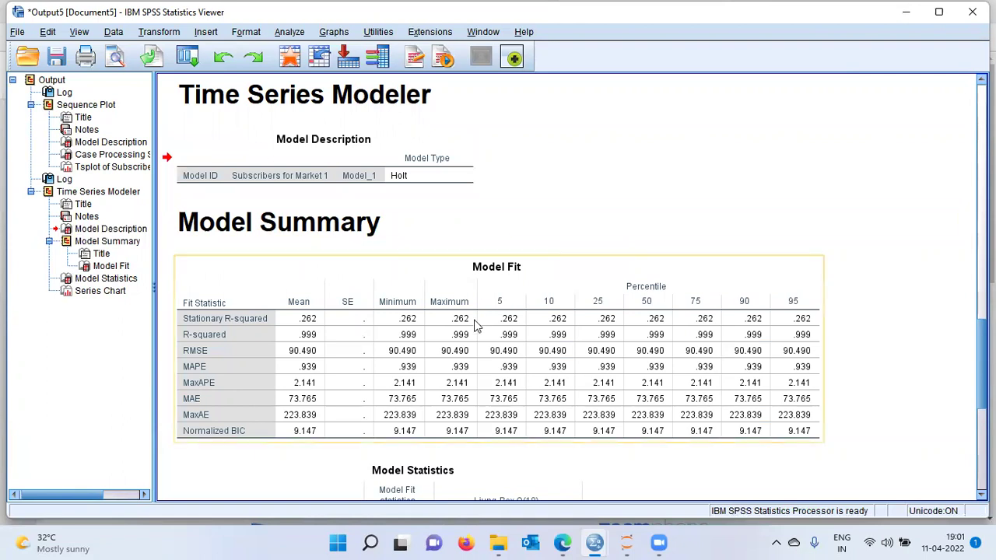
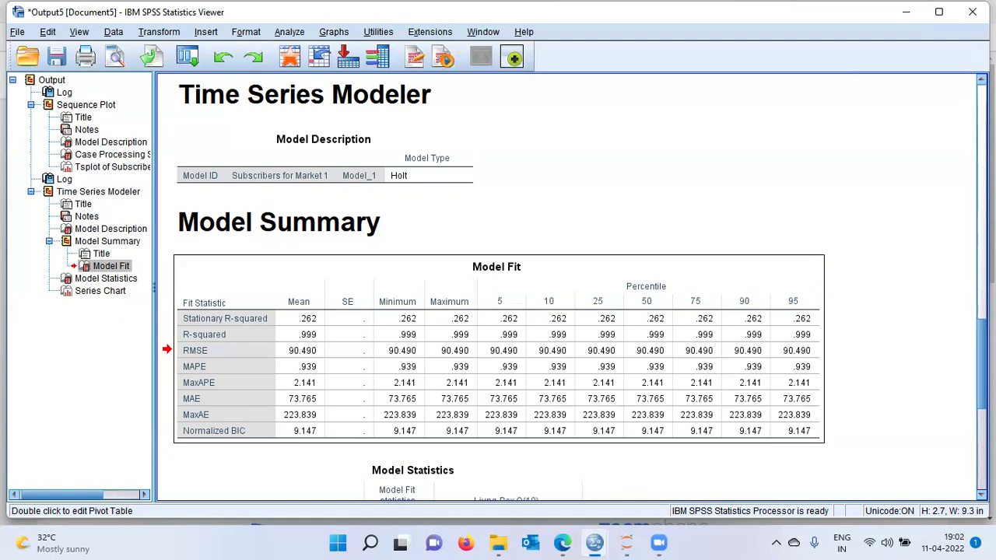
{"action": "scroll", "coordinate": [566, 286], "scroll_direction": "up", "scroll_amount": 15}
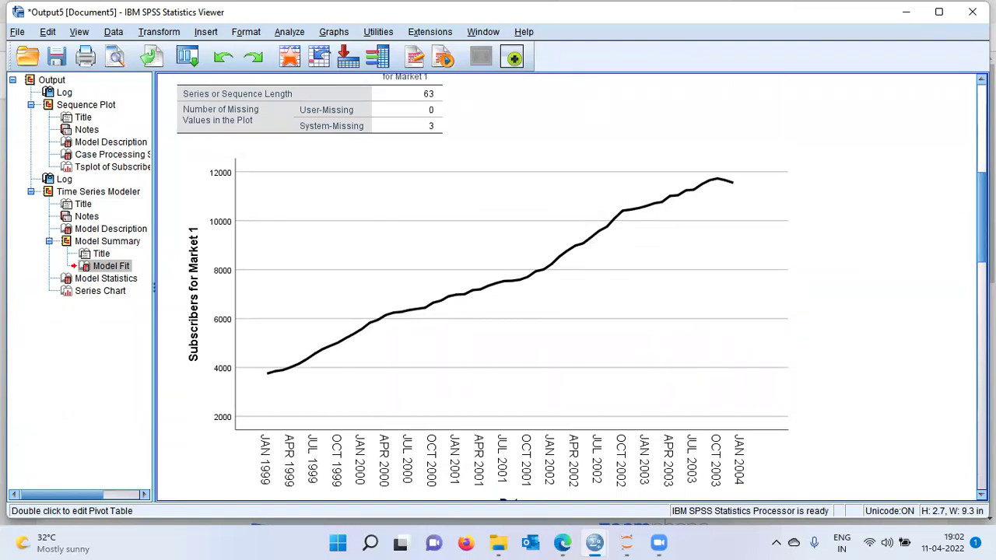
{"action": "scroll", "coordinate": [568, 288], "scroll_direction": "down", "scroll_amount": 20}
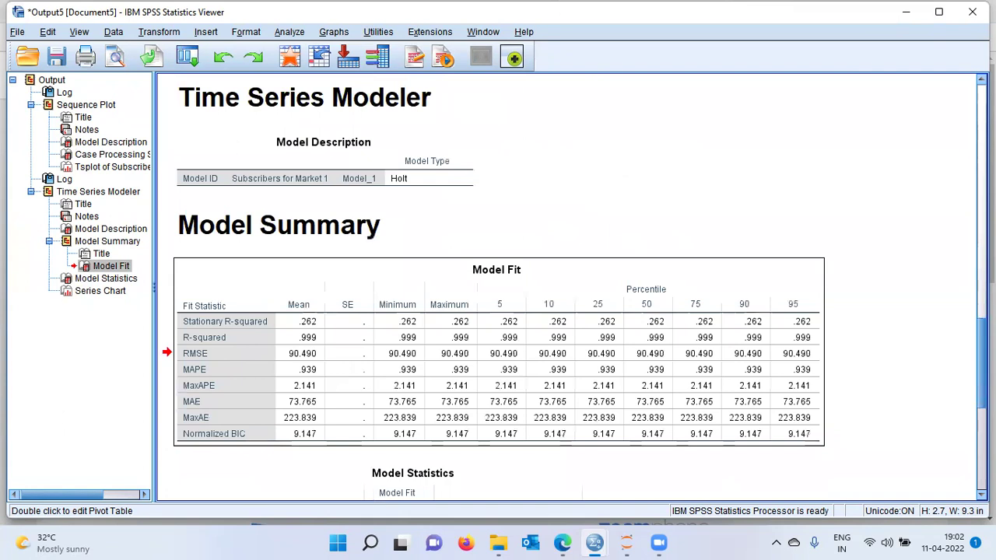
{"action": "scroll", "coordinate": [568, 288], "scroll_direction": "down", "scroll_amount": 10}
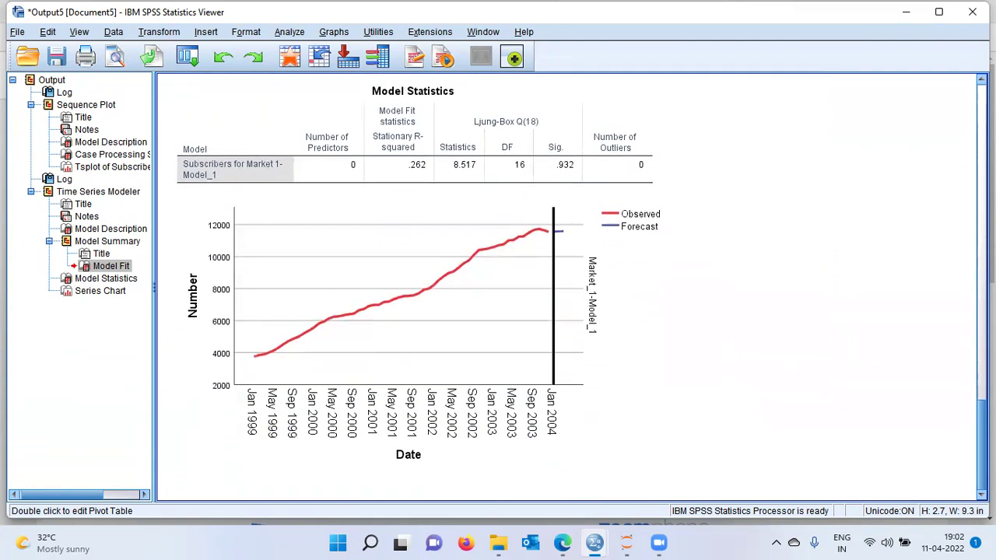
{"action": "scroll", "coordinate": [568, 288], "scroll_direction": "up", "scroll_amount": 5}
{"action": "scroll", "coordinate": [303, 261], "scroll_direction": "up", "scroll_amount": 3}
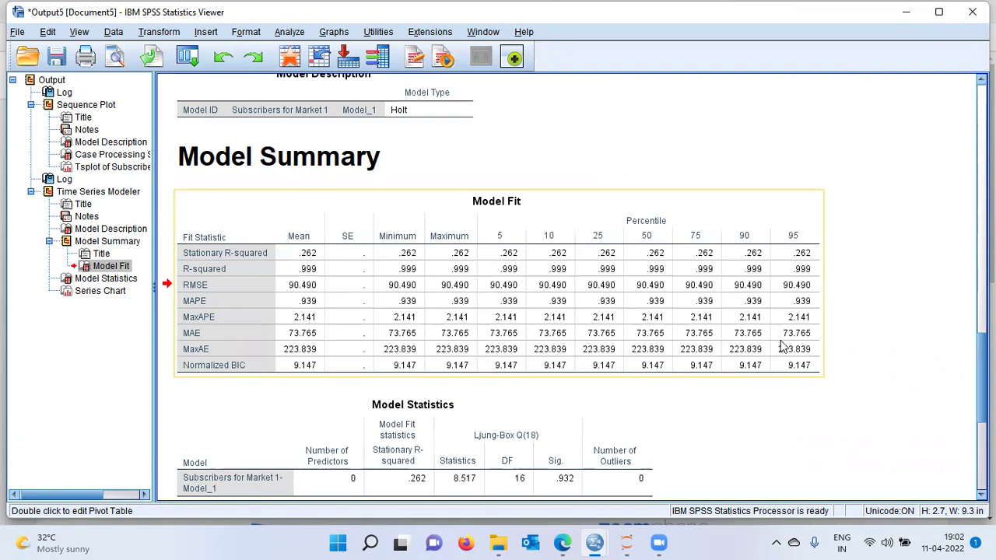
{"action": "scroll", "coordinate": [331, 319], "scroll_direction": "up", "scroll_amount": 3}
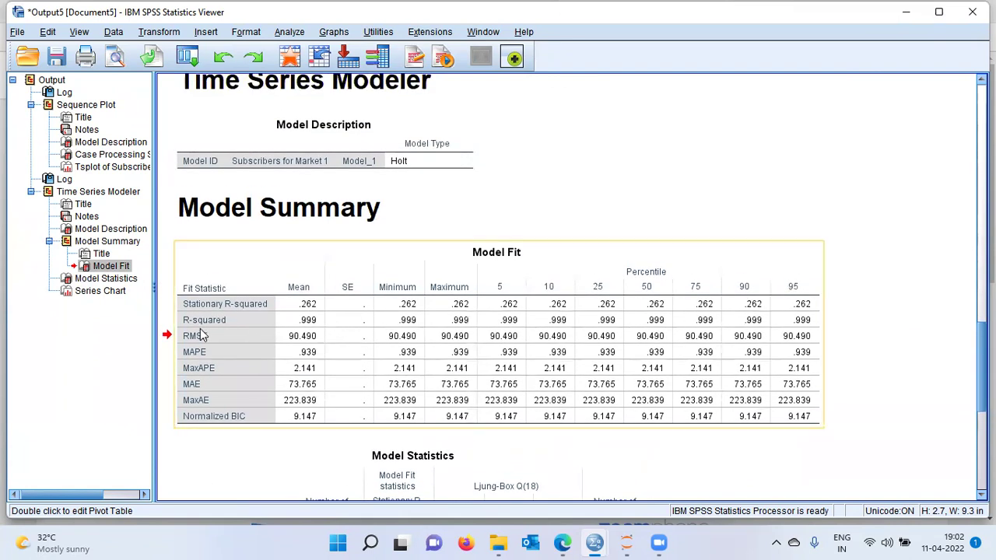
Step: Examine the stationary R-squared, R-squared and error statistics in the Model Fit table for the chosen model type
{"action": "left_click", "coordinate": [250, 332]}
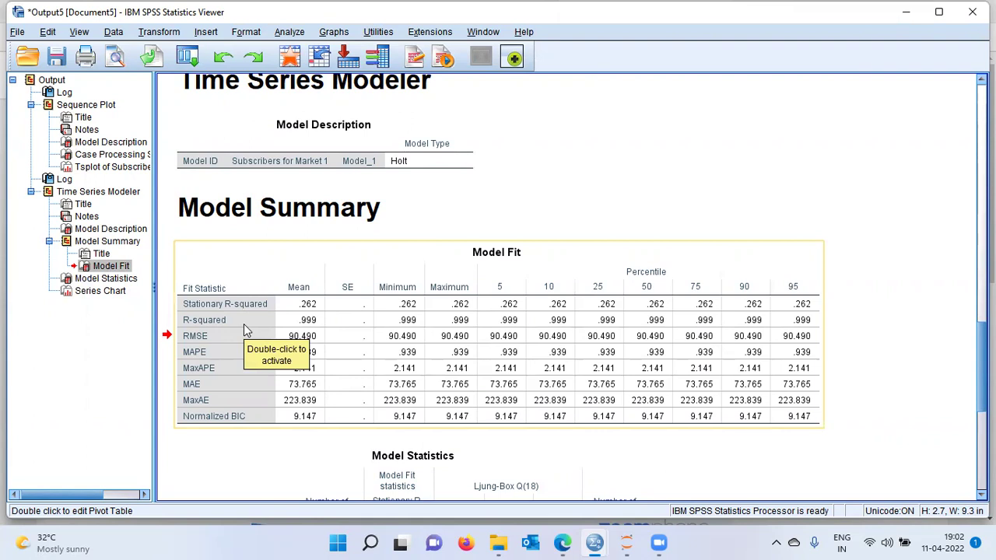
{"action": "left_click", "coordinate": [285, 311]}
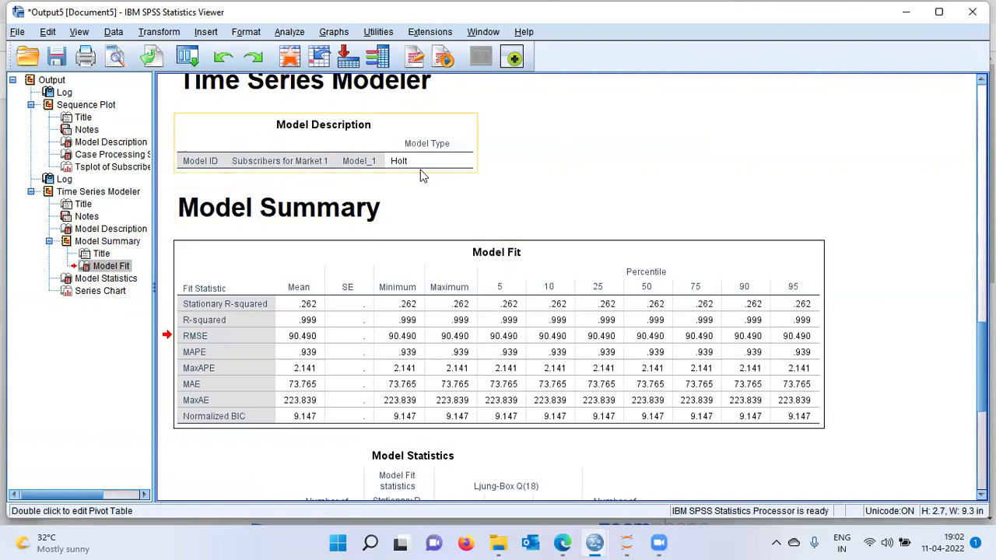
{"action": "left_click", "coordinate": [293, 314]}
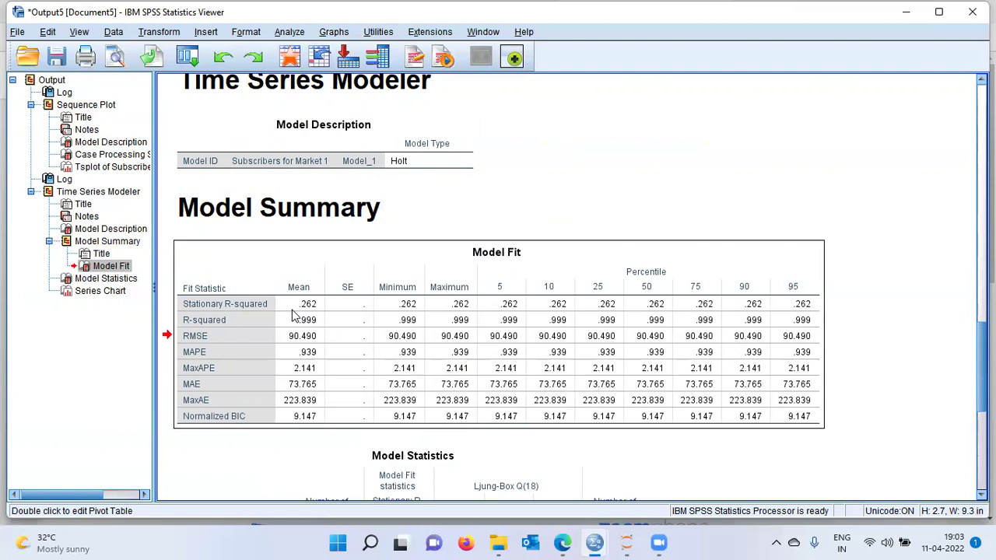
{"action": "left_click", "coordinate": [294, 313]}
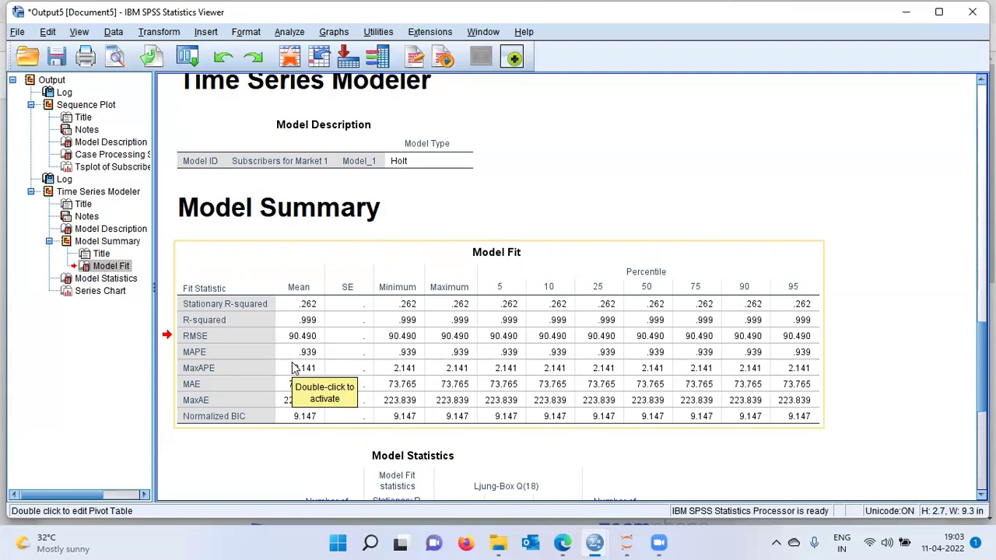
{"action": "double_click", "coordinate": [287, 367]}
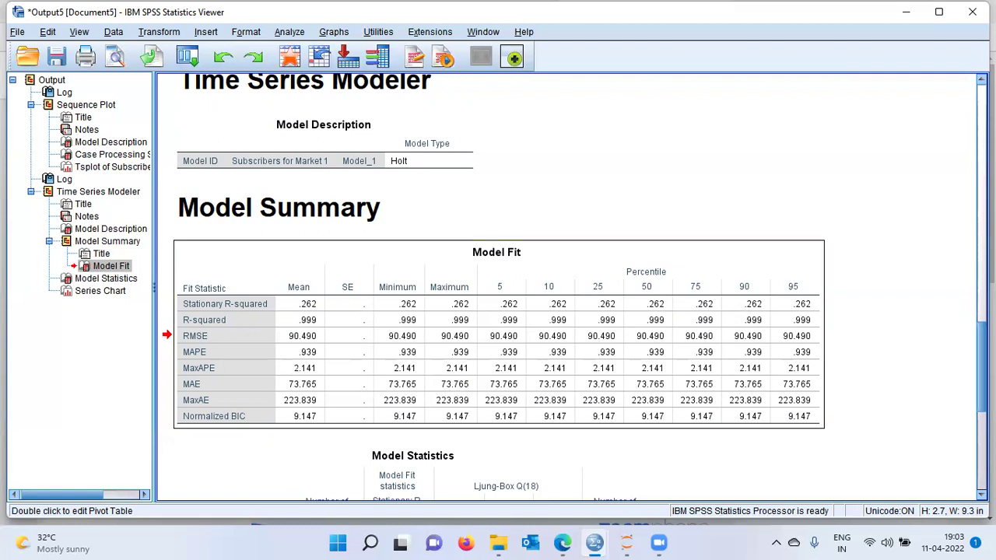
Step: Examine the Ljung-Box results in the Model Statistics table and the observed and forecast lines in the series chart
{"action": "scroll", "coordinate": [567, 286], "scroll_direction": "down", "scroll_amount": 4}
{"action": "scroll", "coordinate": [739, 400], "scroll_direction": "up", "scroll_amount": 1}
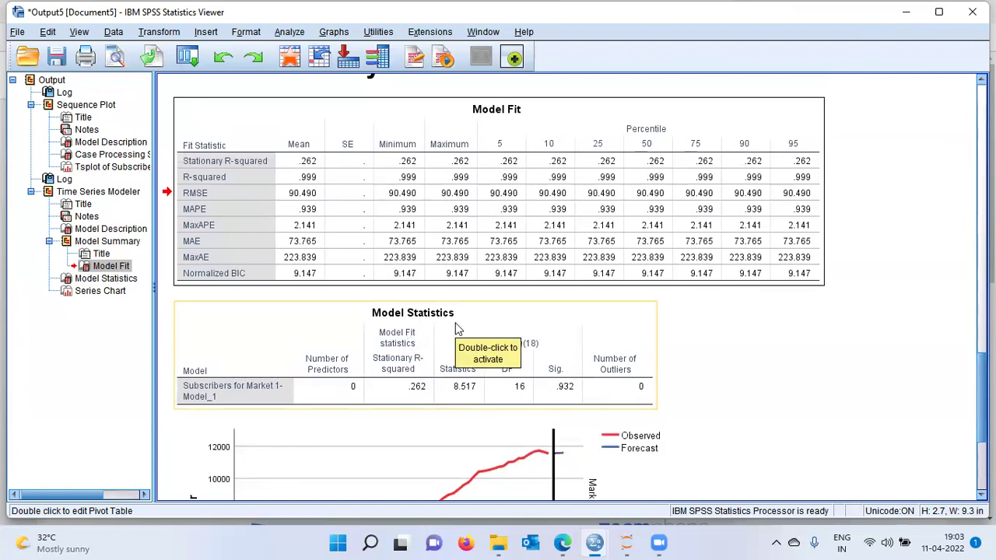
{"action": "left_click", "coordinate": [445, 370]}
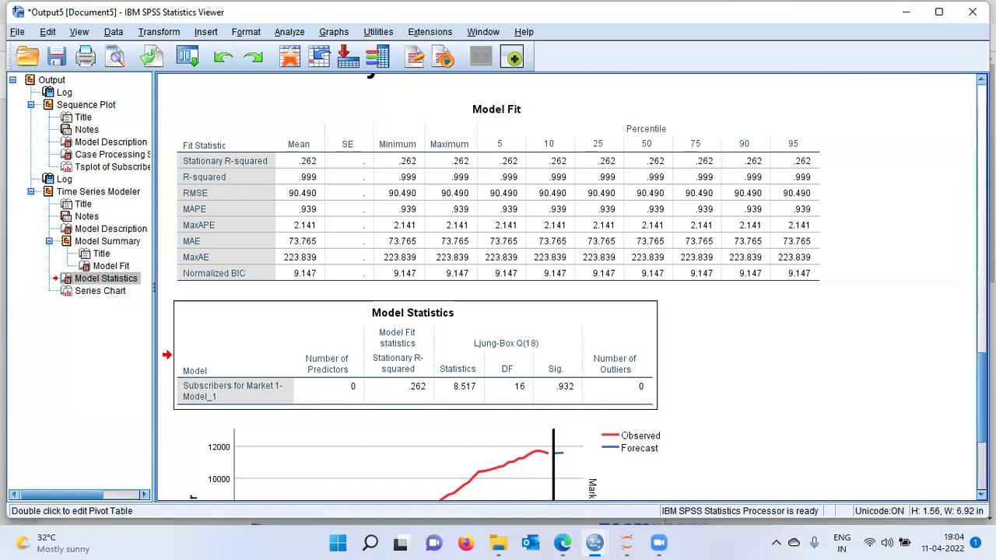
{"action": "scroll", "coordinate": [490, 288], "scroll_direction": "down", "scroll_amount": 3}
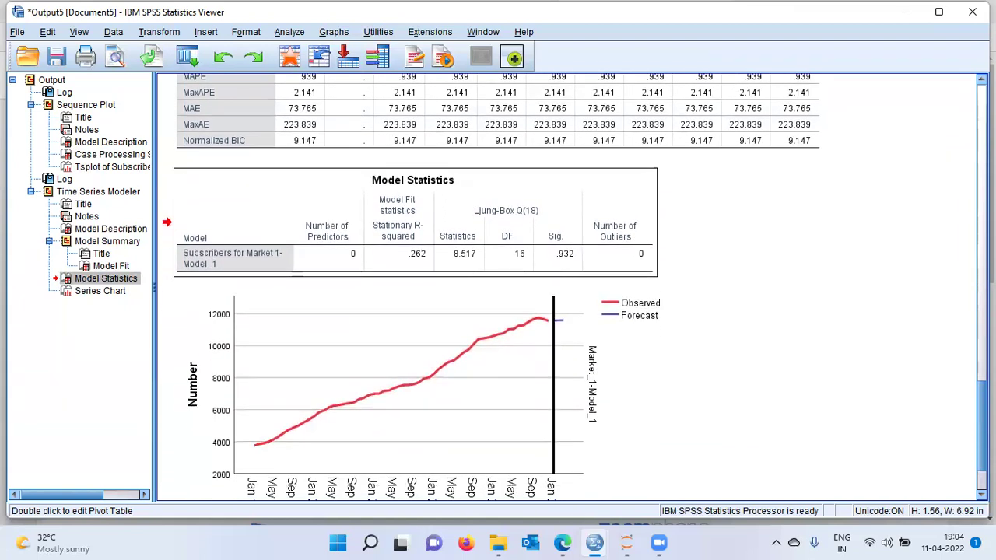
{"action": "scroll", "coordinate": [574, 287], "scroll_direction": "down", "scroll_amount": 1}
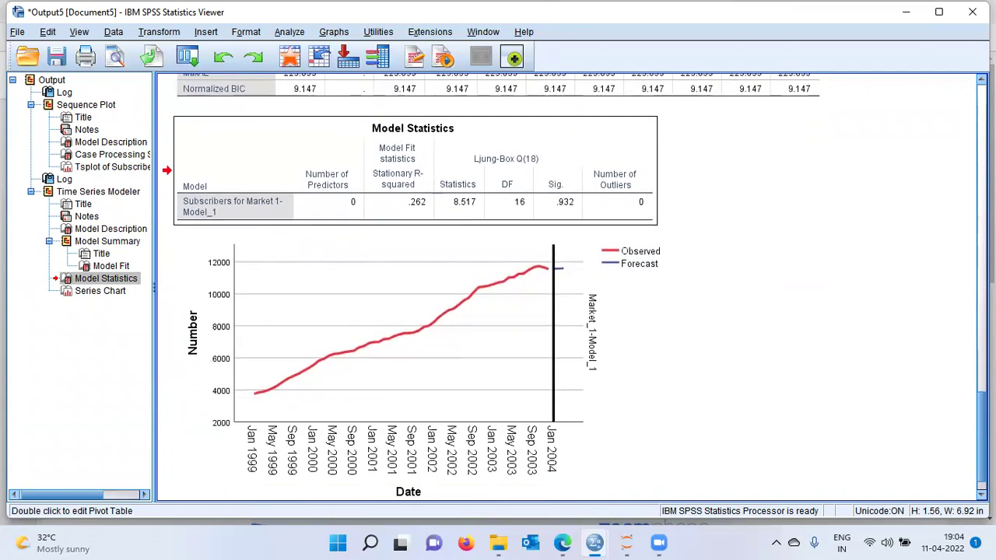
{"action": "scroll", "coordinate": [495, 375], "scroll_direction": "down", "scroll_amount": 1}
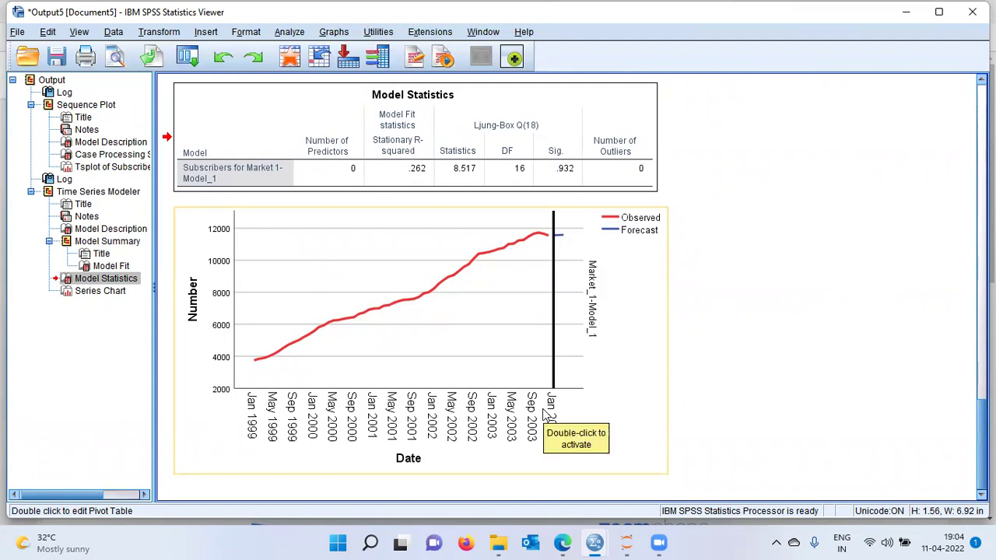
{"action": "left_click", "coordinate": [493, 267]}
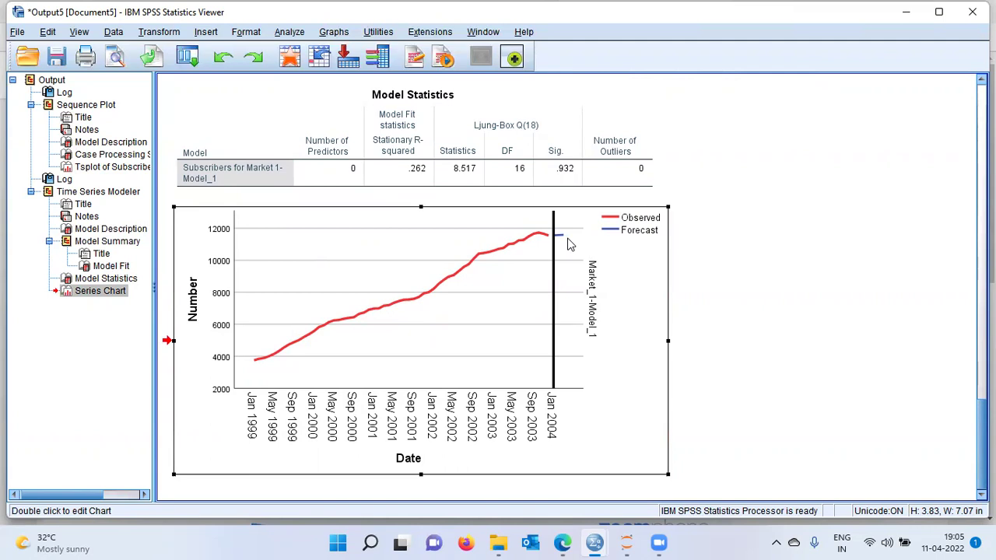
Step: Return to the broadband_1.sav data and compare the new predicted, LCL and UCL columns with the Market_1 values in the first record
{"action": "mouse_move", "coordinate": [598, 543]}
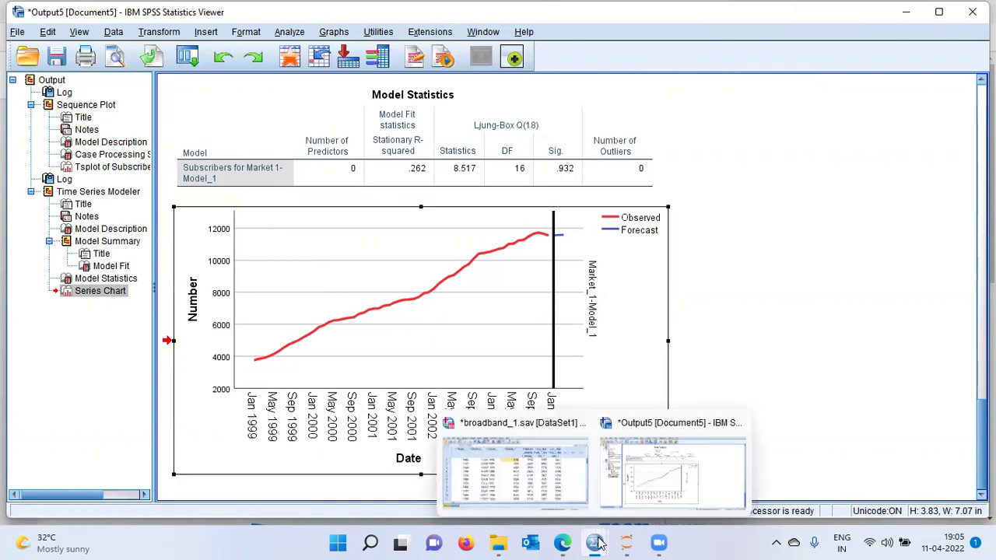
{"action": "left_click", "coordinate": [554, 497]}
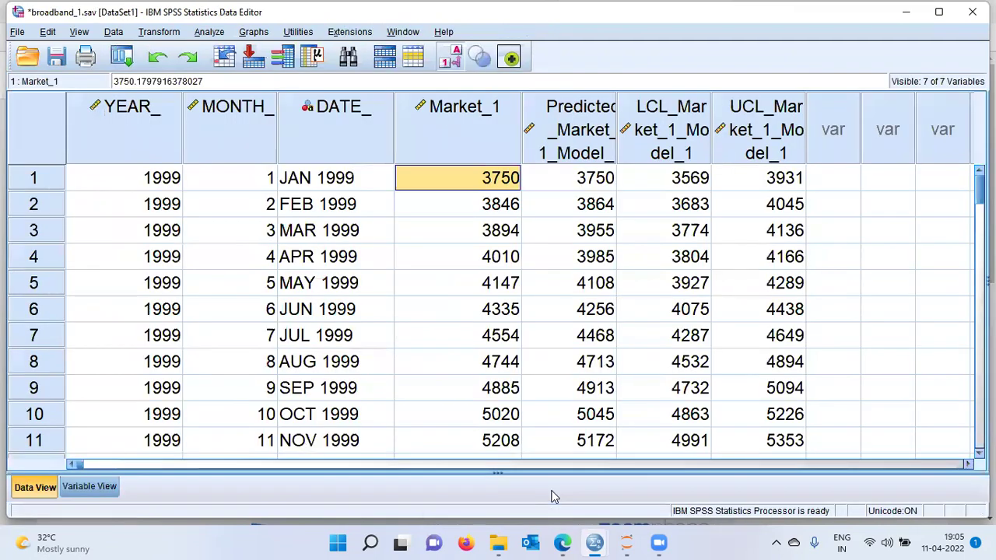
{"action": "left_click_drag", "start_coordinate": [598, 150], "coordinate": [686, 145]}
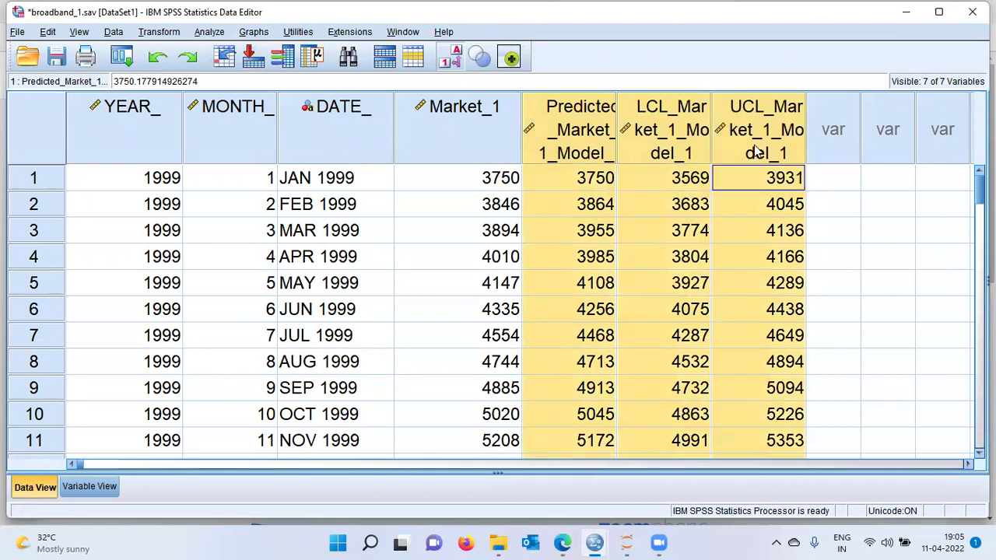
{"action": "left_click", "coordinate": [586, 187]}
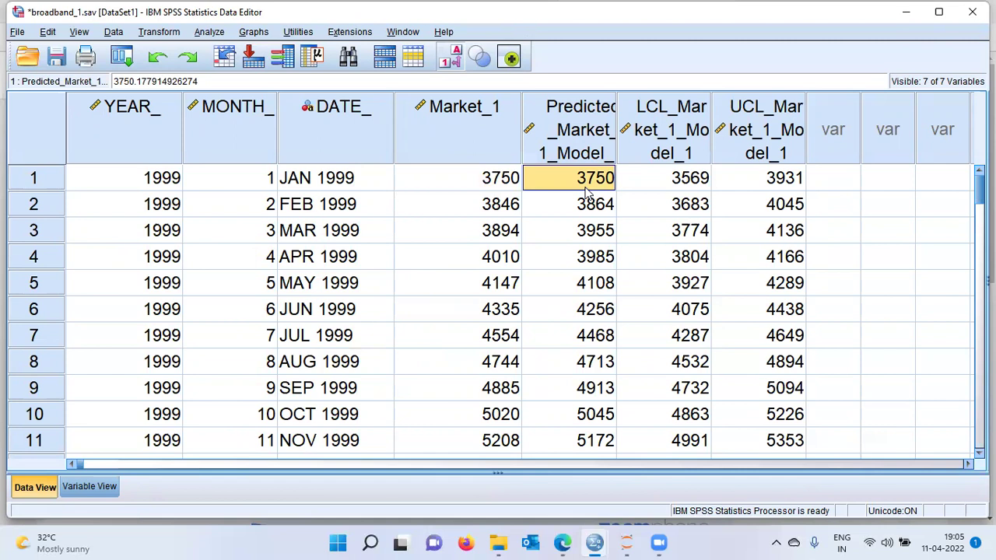
{"action": "left_click", "coordinate": [496, 187]}
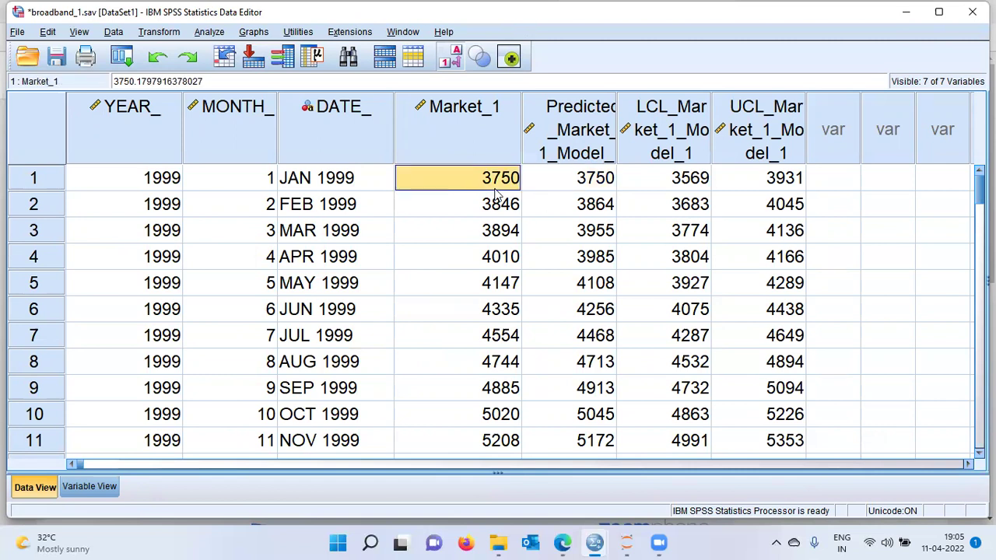
Step: Check the January 1999 predicted value and inspect the lower and upper confidence limit columns for Market_1
{"action": "left_click", "coordinate": [588, 187]}
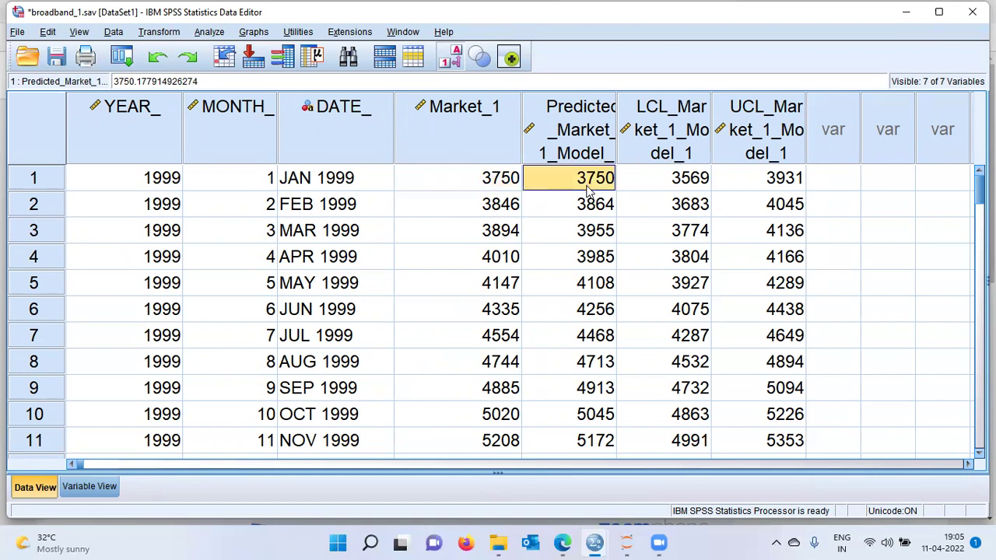
{"action": "left_click", "coordinate": [678, 155]}
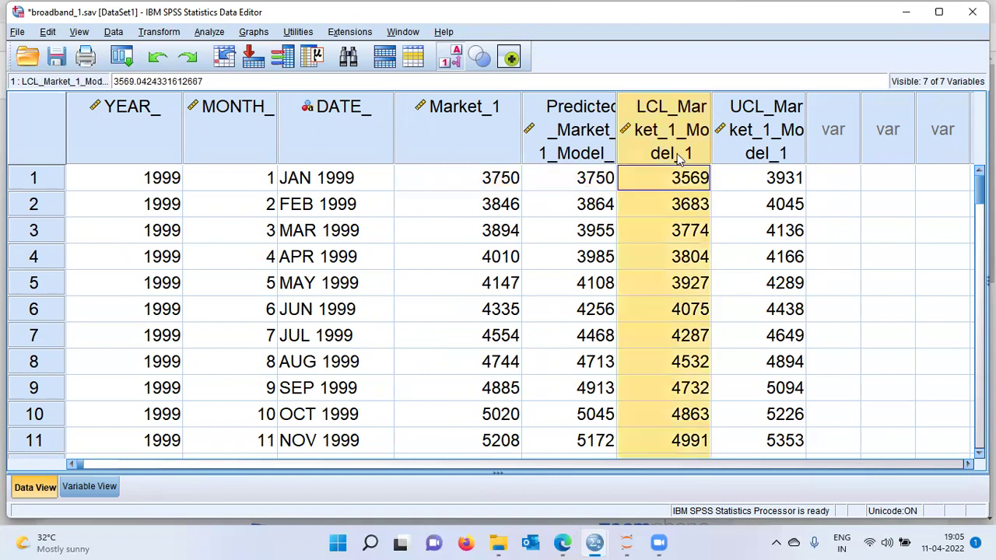
{"action": "left_click", "coordinate": [755, 152]}
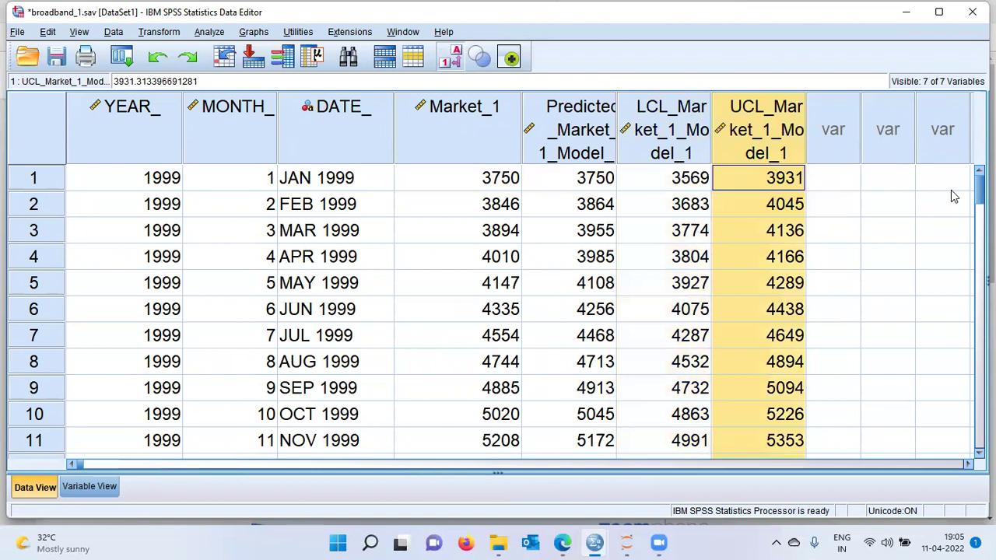
Step: Examine the Market_1 cells for January to March 2004 at the end of the data
{"action": "scroll", "coordinate": [496, 312], "scroll_direction": "down", "scroll_amount": 20}
{"action": "scroll", "coordinate": [497, 312], "scroll_direction": "up", "scroll_amount": 5}
{"action": "scroll", "coordinate": [618, 315], "scroll_direction": "down", "scroll_amount": 1}
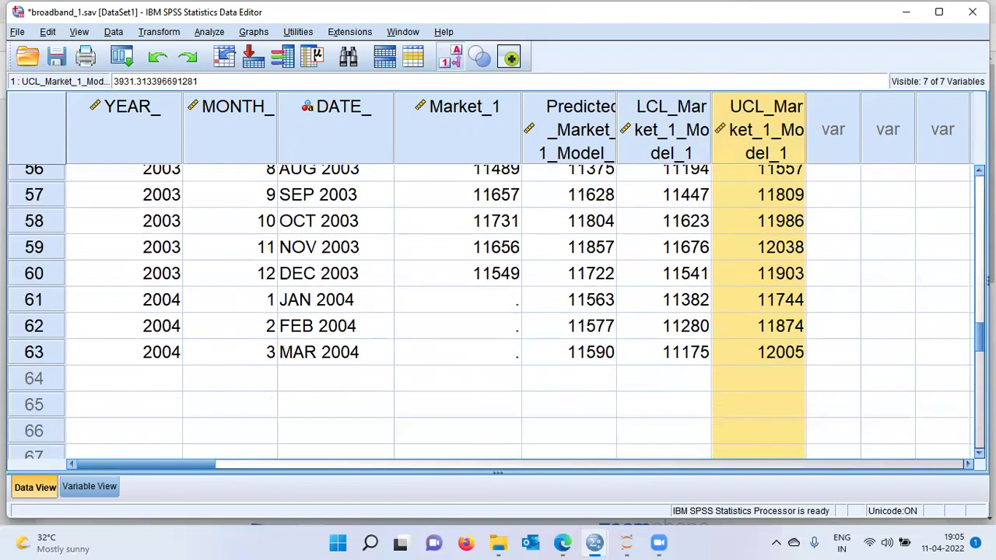
{"action": "left_click", "coordinate": [495, 306]}
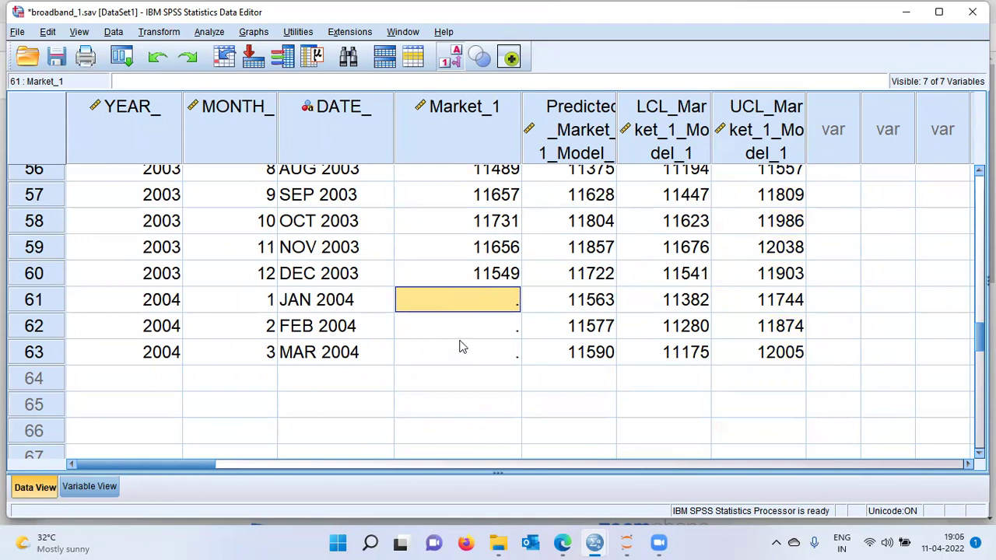
{"action": "key", "text": "Down"}
{"action": "key", "text": "Down"}
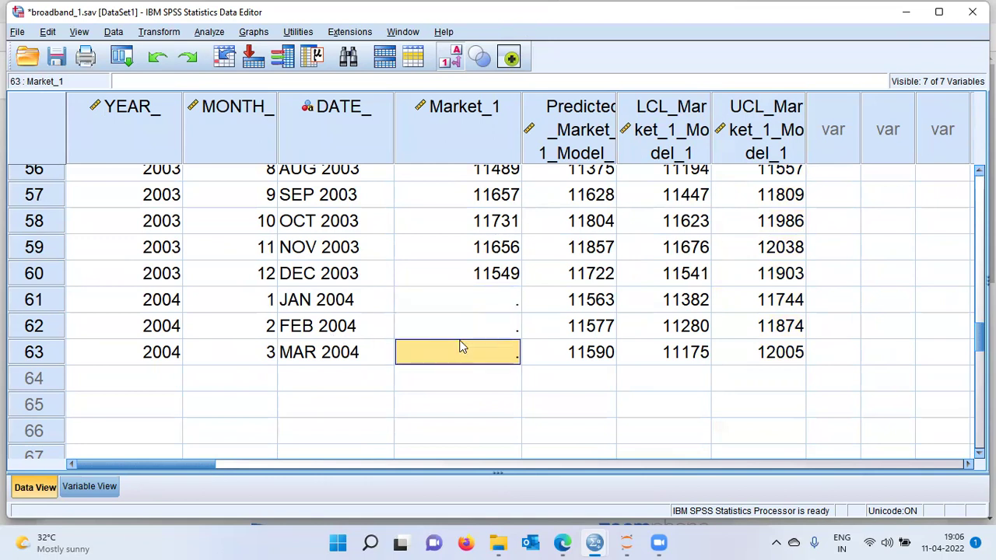
{"action": "key", "text": "Up"}
{"action": "key", "text": "Up"}
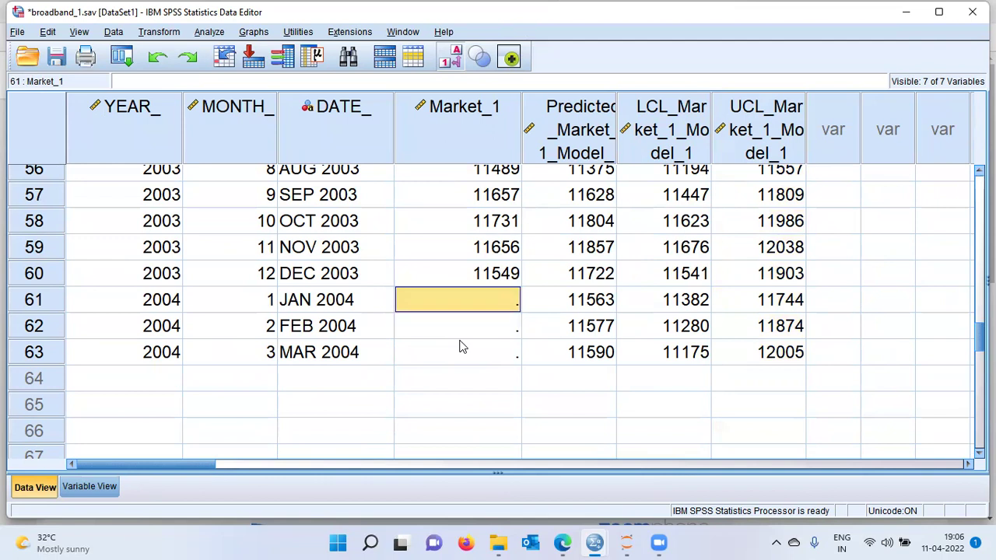
Step: Read the predicted subscribers for January to March 2004, along with the LCL and UCL limits for March 2004
{"action": "key", "text": "Right"}
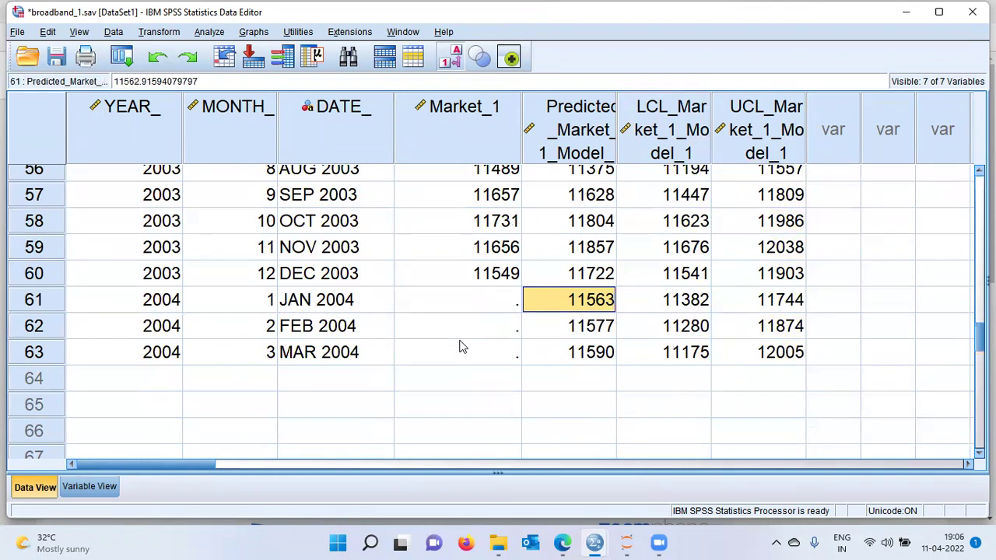
{"action": "key", "text": "Down"}
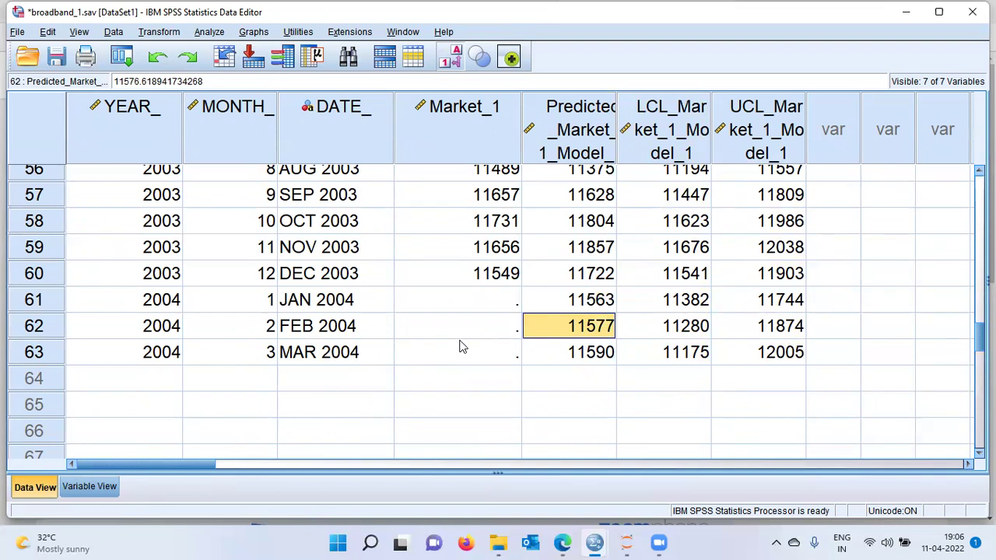
{"action": "key", "text": "Down"}
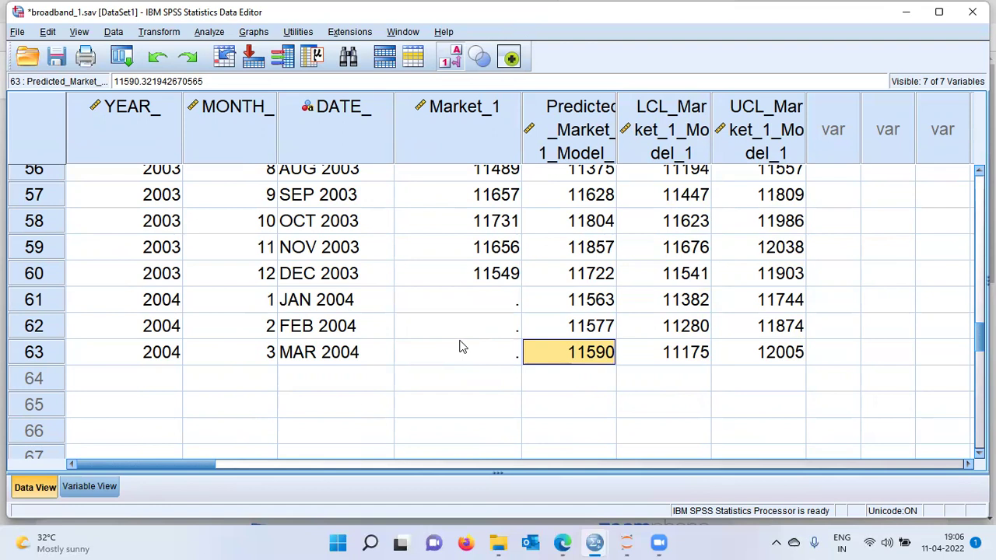
{"action": "key", "text": "Right"}
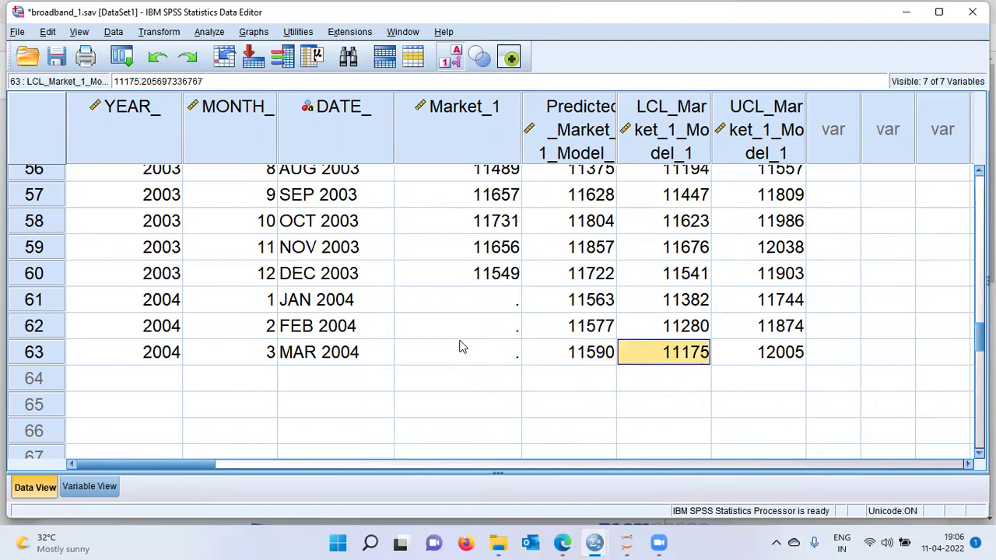
{"action": "key", "text": "Right"}
{"action": "key", "text": "Left"}
{"action": "key", "text": "Left"}
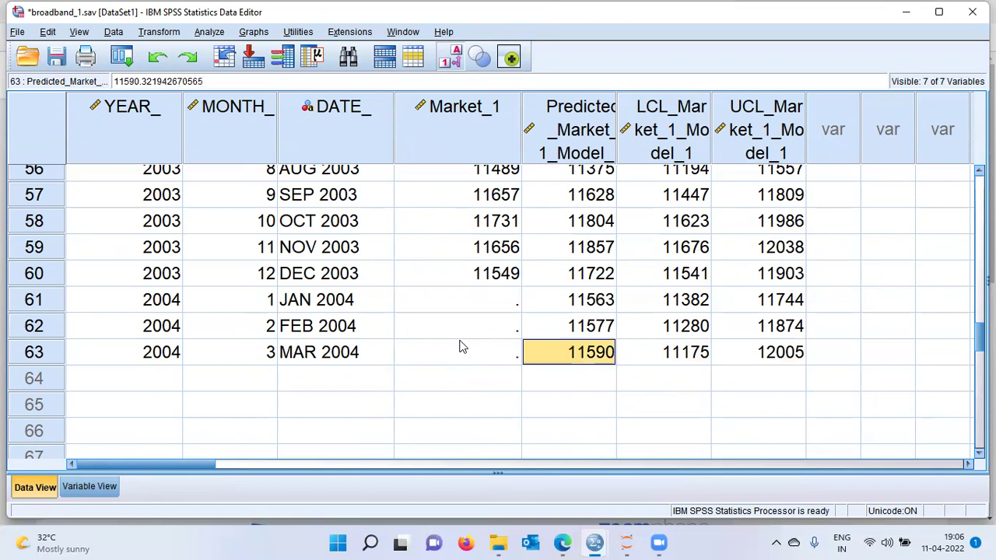